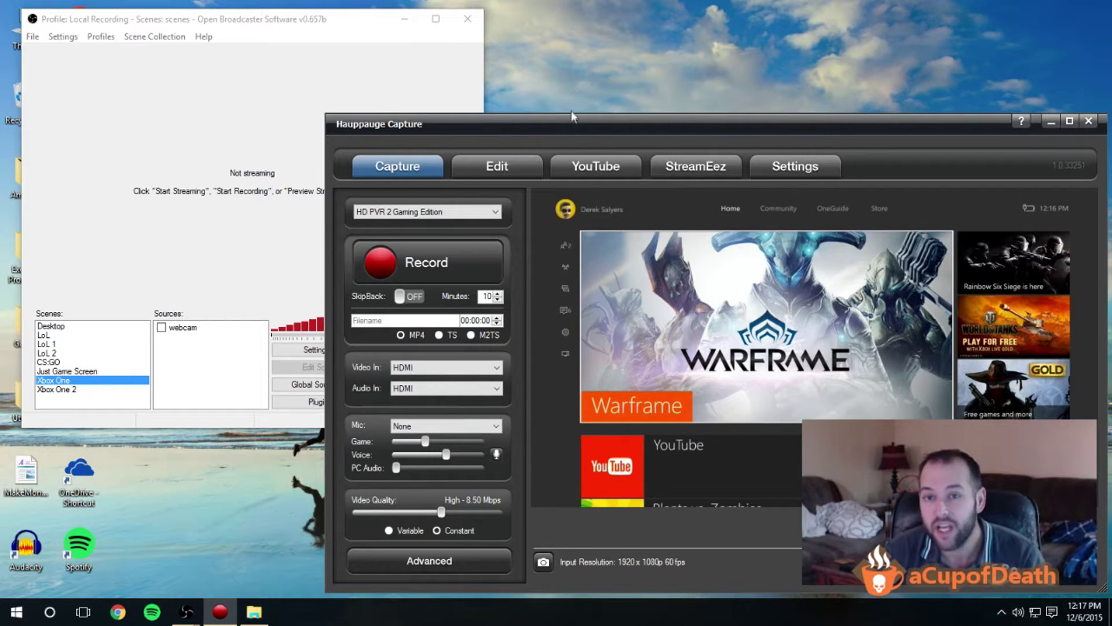
- Raise OBS over Hauppauge Capture, starting a new scene and then cancelling it
left_click_drag(571, 122, 562, 111)
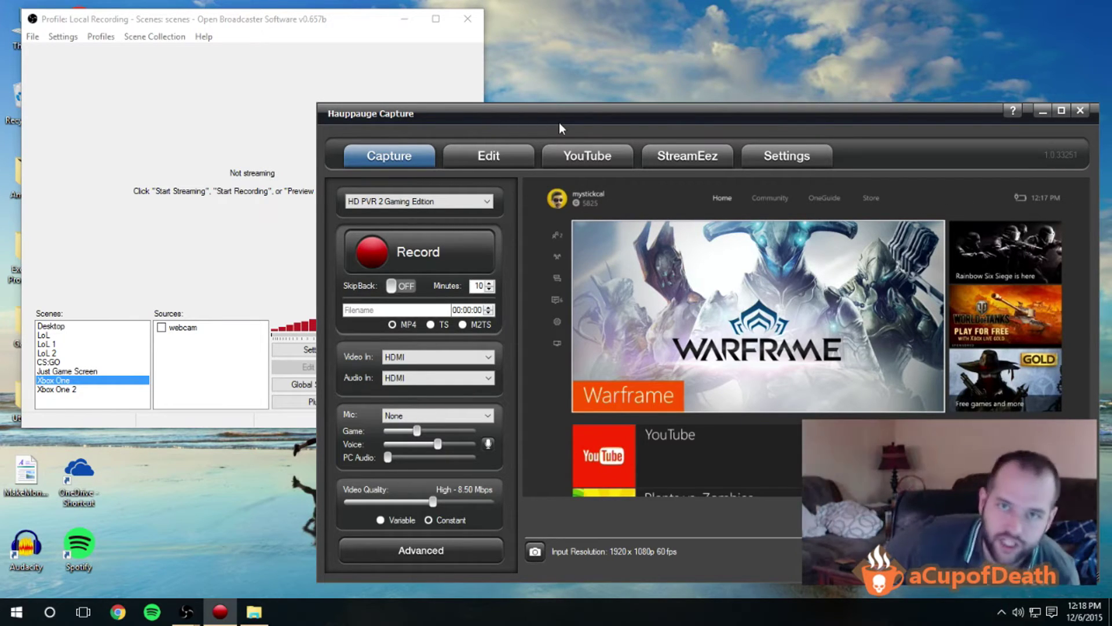
left_click(374, 34)
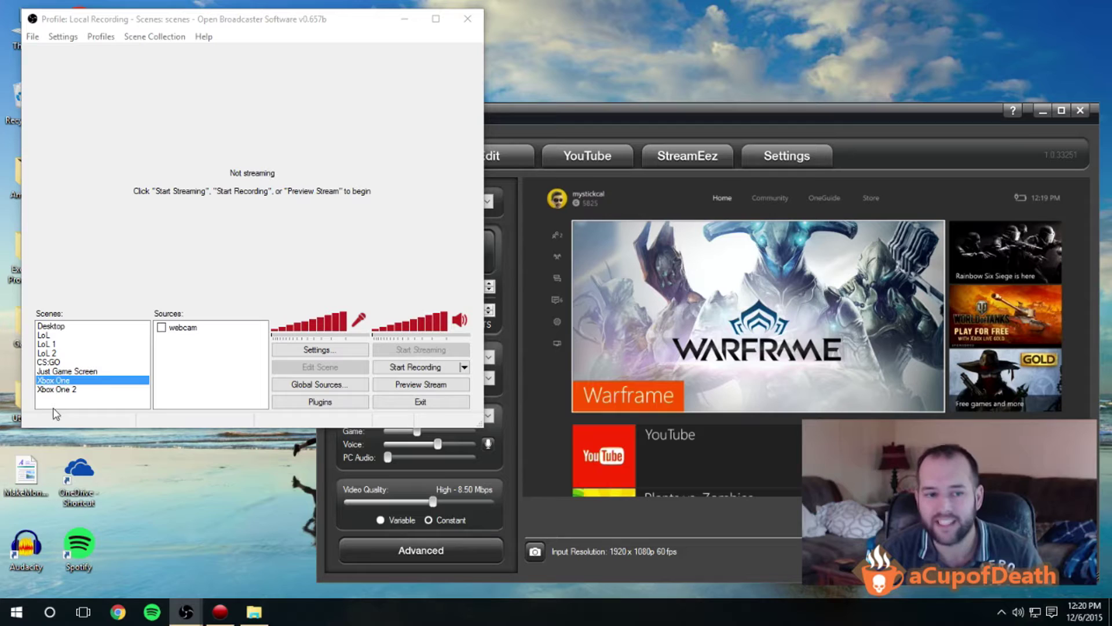
right_click(60, 405)
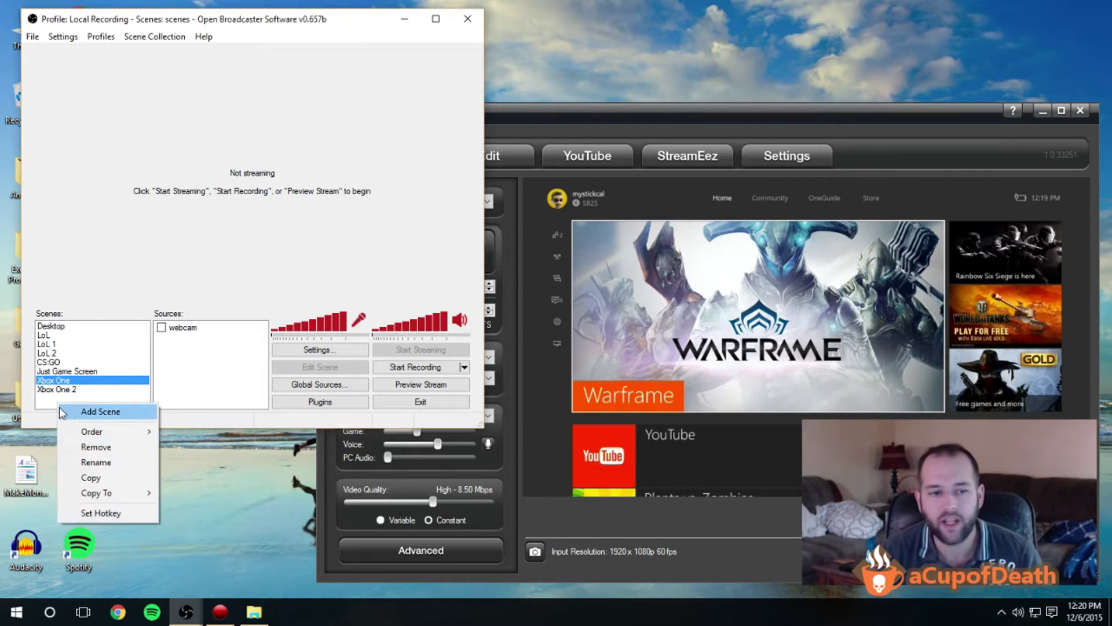
left_click(80, 410)
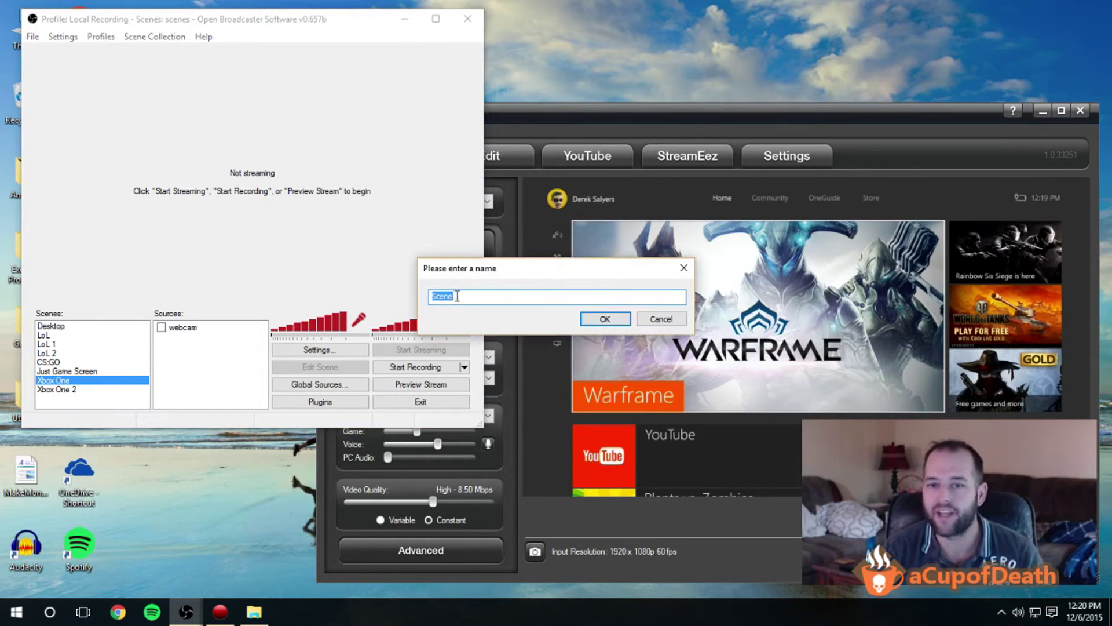
left_click(657, 320)
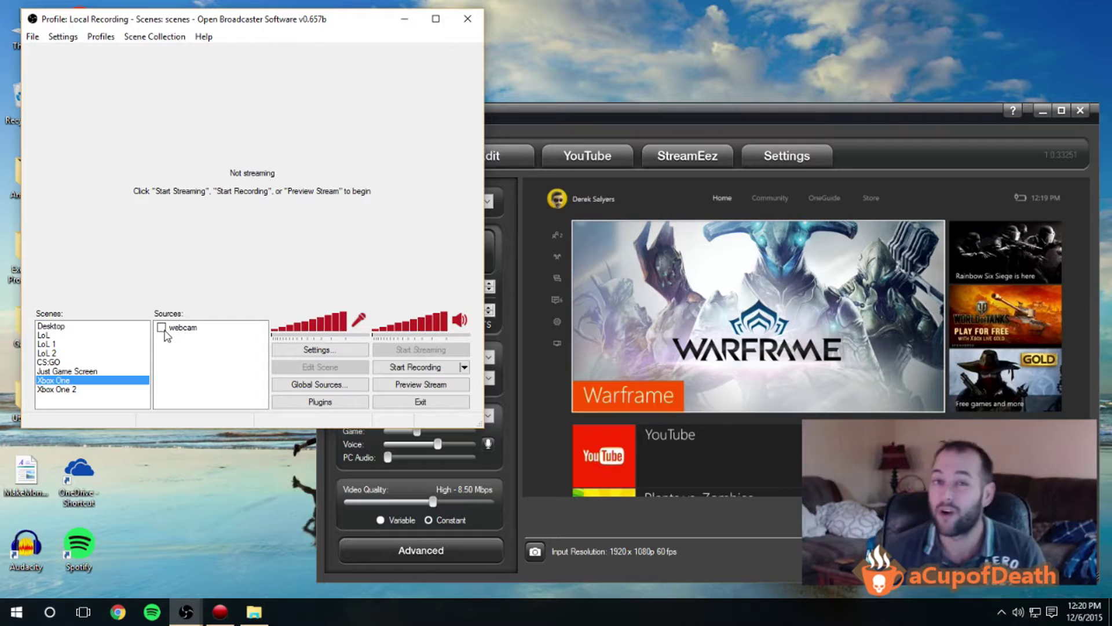
- Add a Window Capture source to the Xbox One scene named Hauppauge
right_click(186, 359)
mouse_move(213, 371)
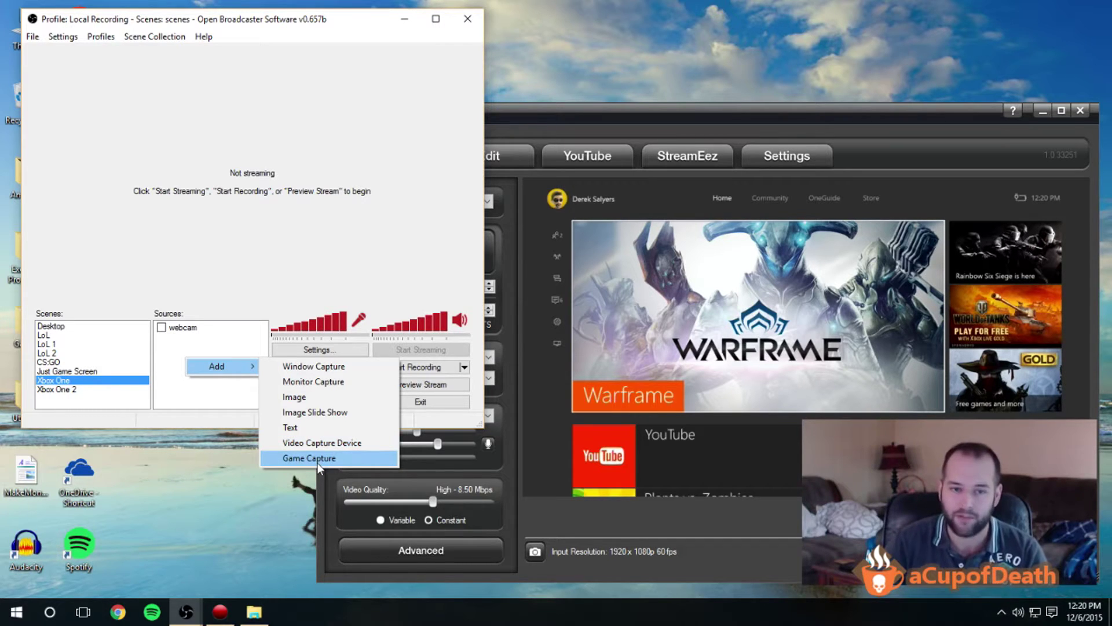
left_click(291, 366)
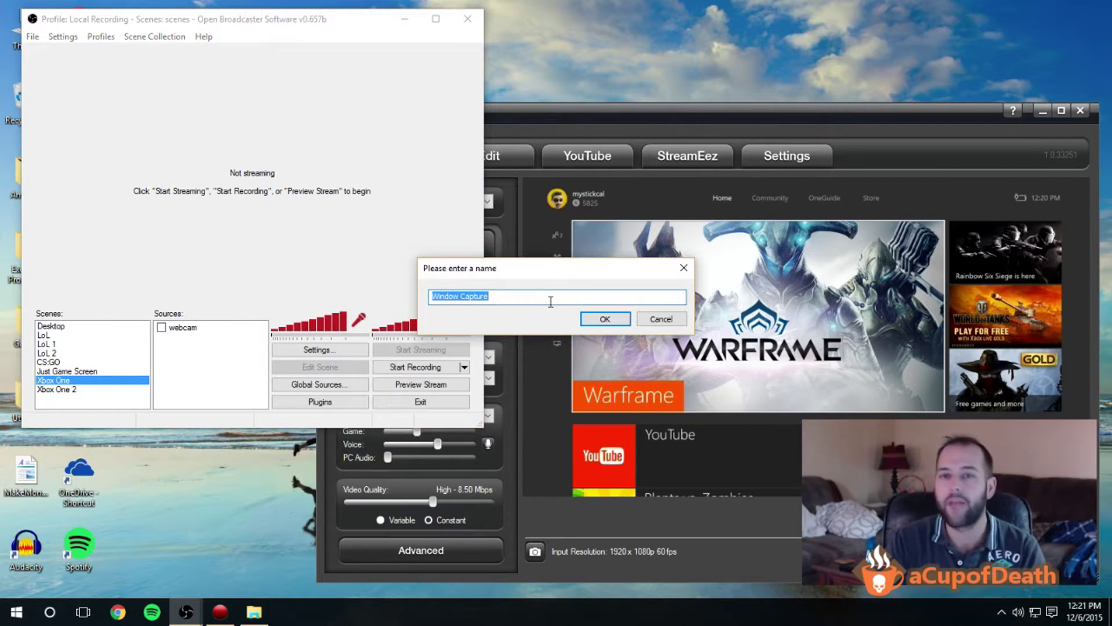
type("Haup")
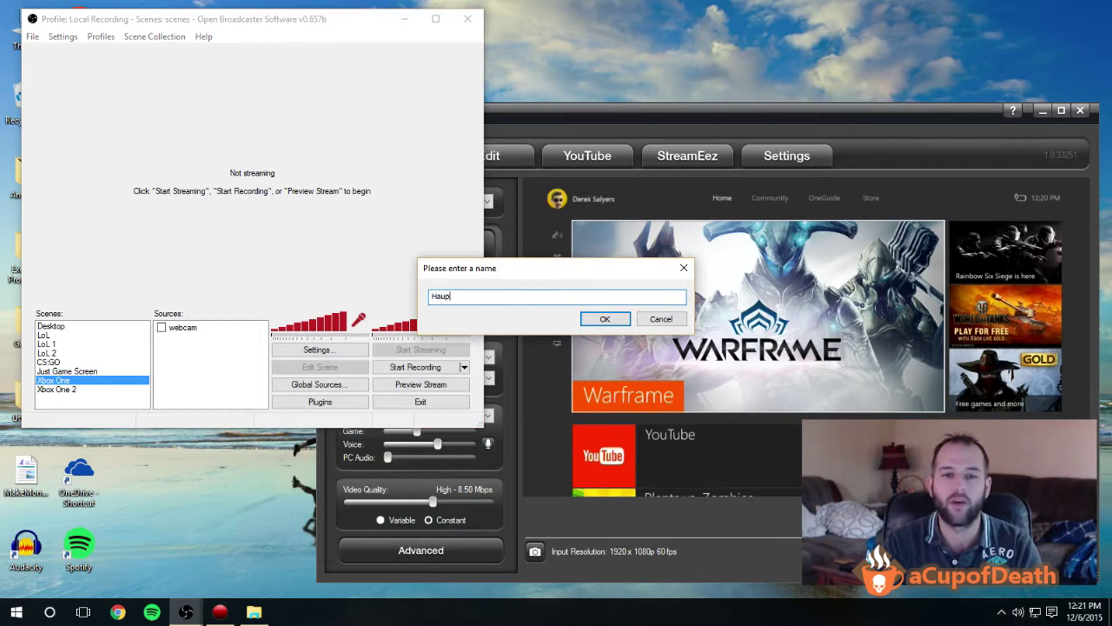
type("pauge")
key("Return")
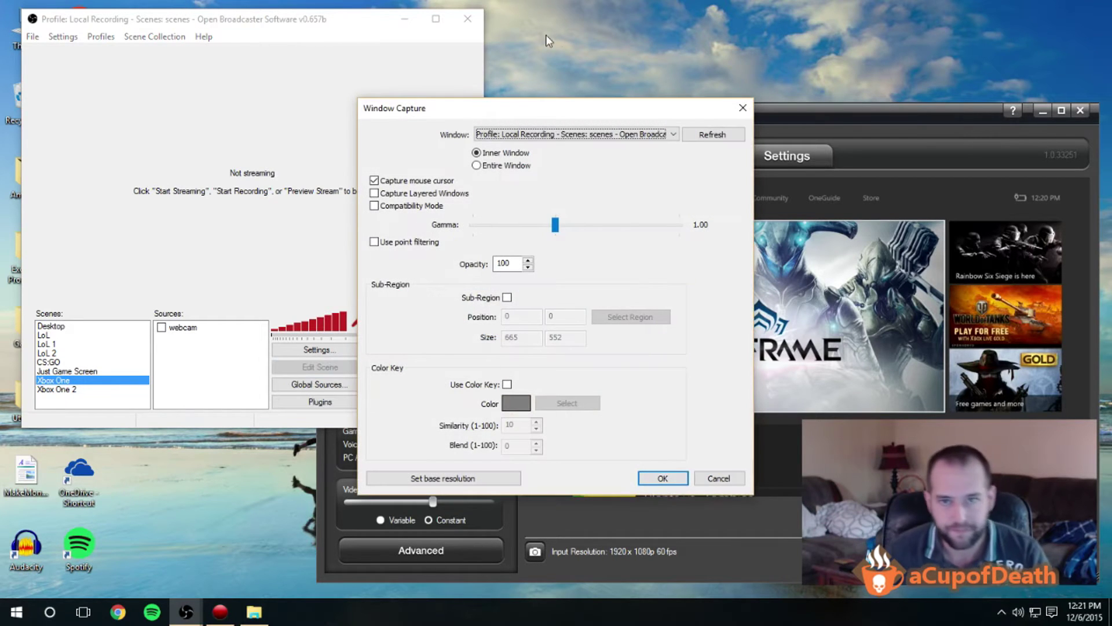
- Set the Hauppauge source to capture the HauppaugeCapture window, inner window only
left_click_drag(504, 110, 169, 20)
left_click(172, 37)
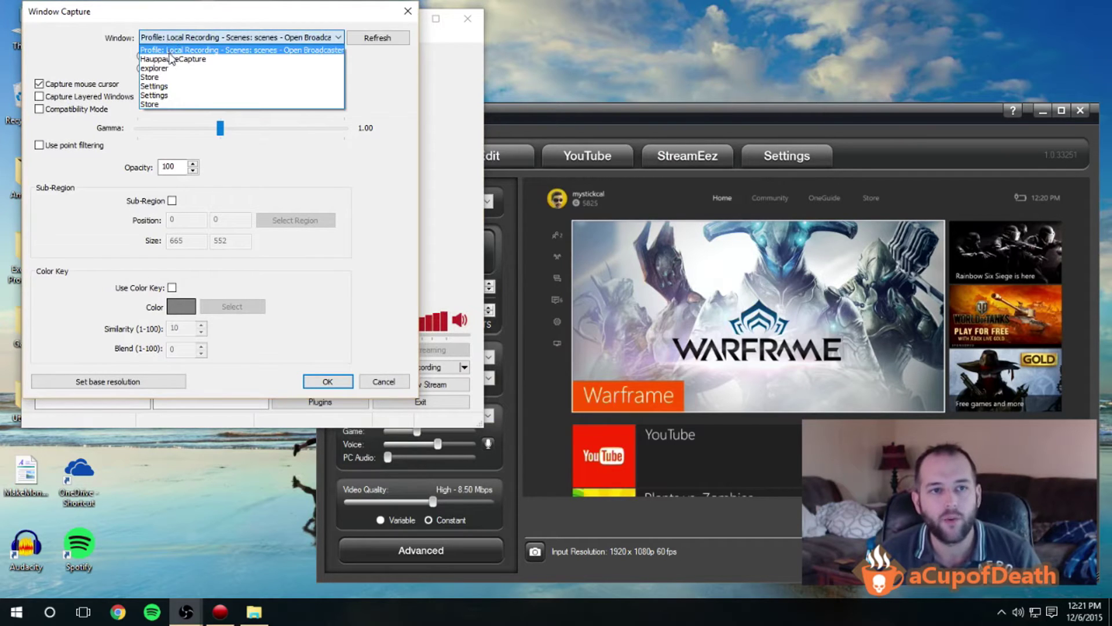
left_click(172, 58)
left_click(179, 39)
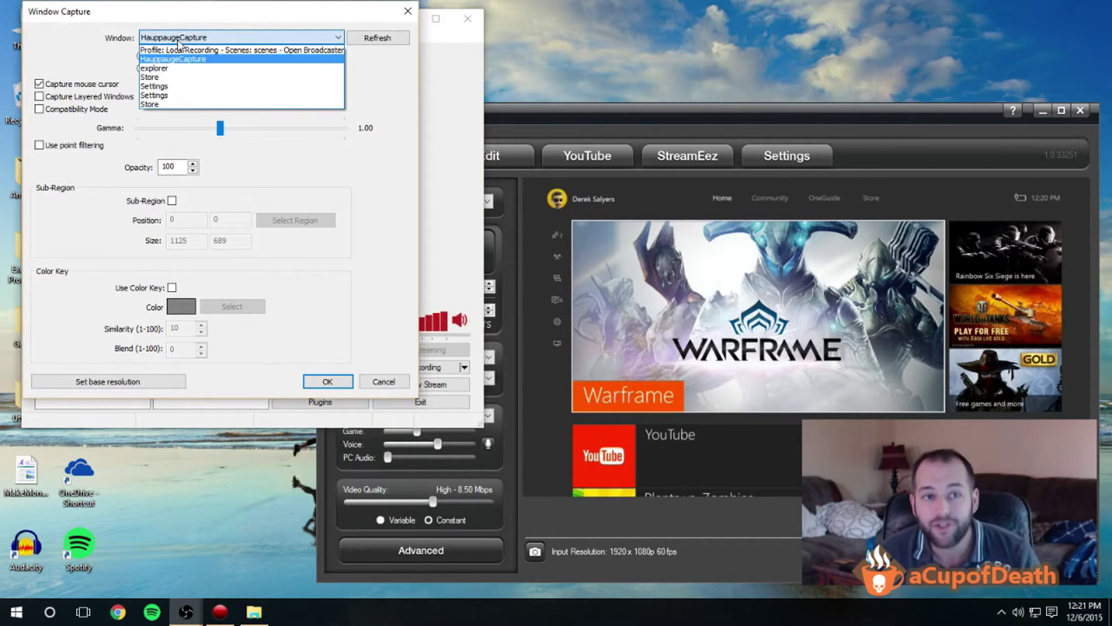
left_click(178, 39)
left_click(558, 123)
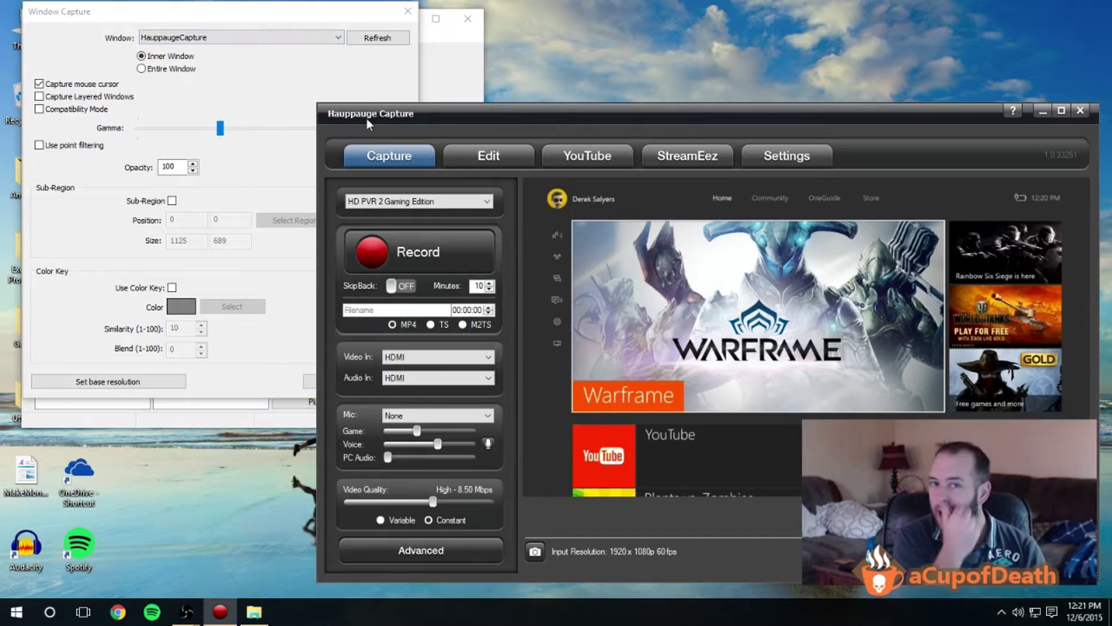
left_click_drag(593, 112, 573, 110)
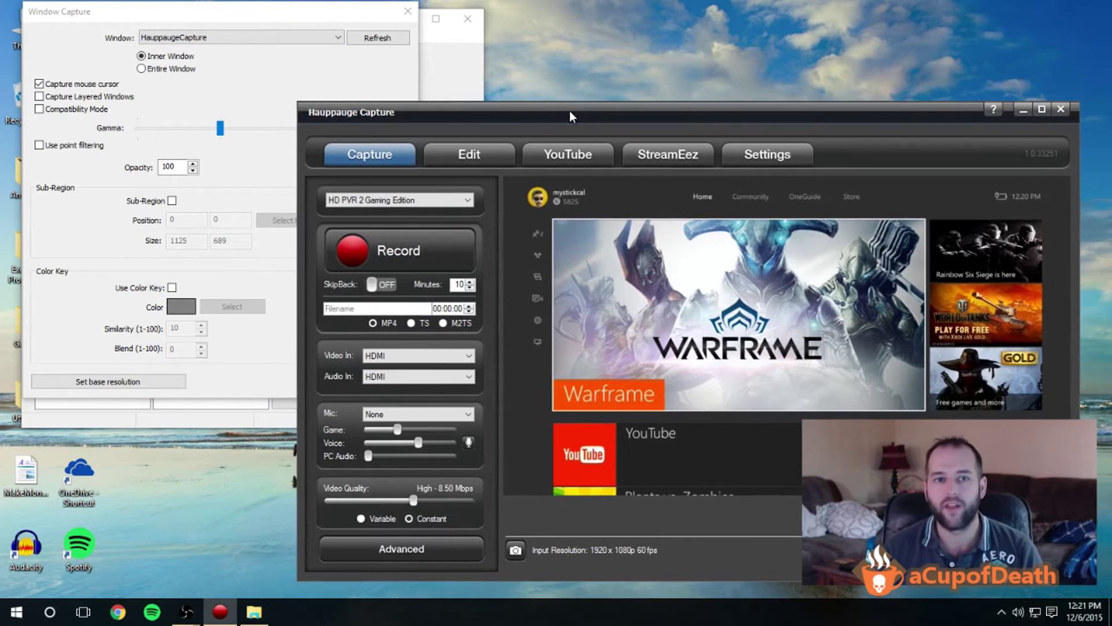
left_click(293, 5)
left_click(146, 56)
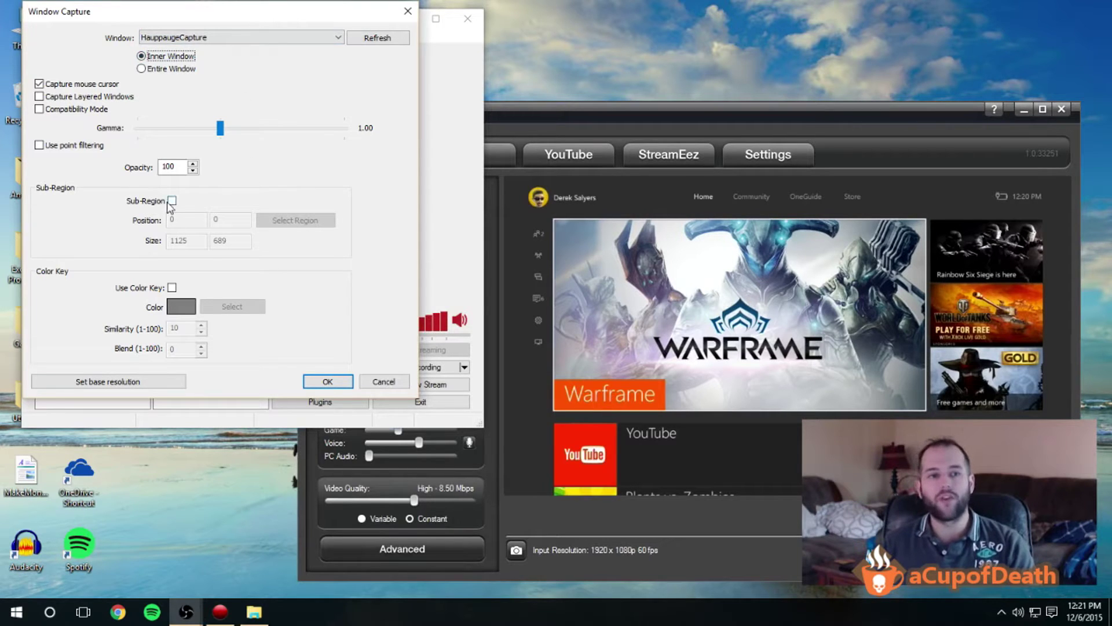
left_click(347, 382)
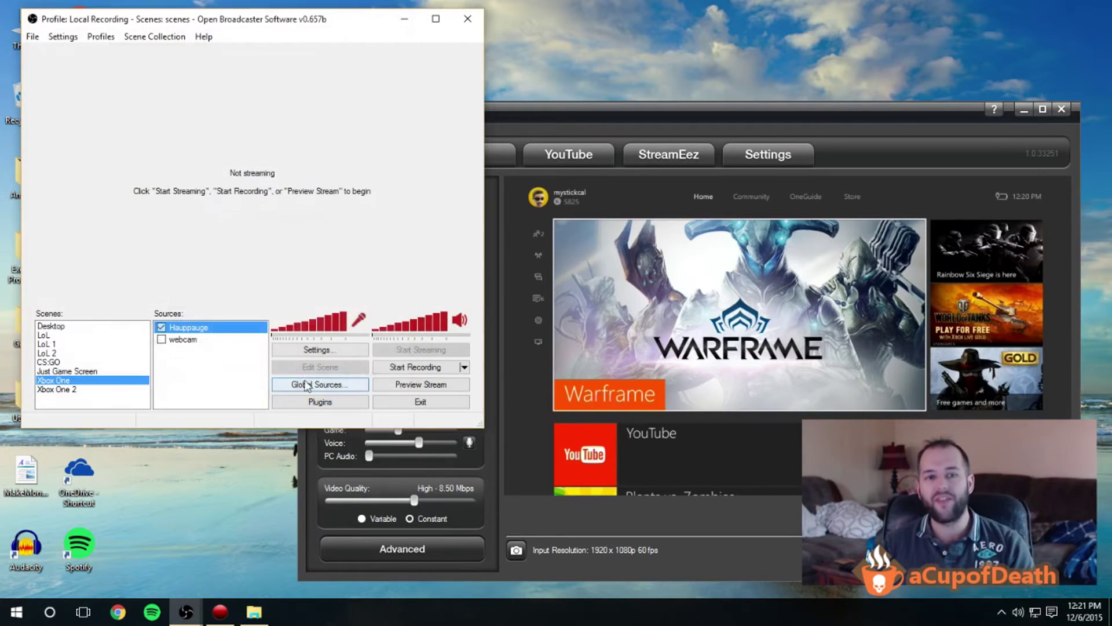
left_click(406, 385)
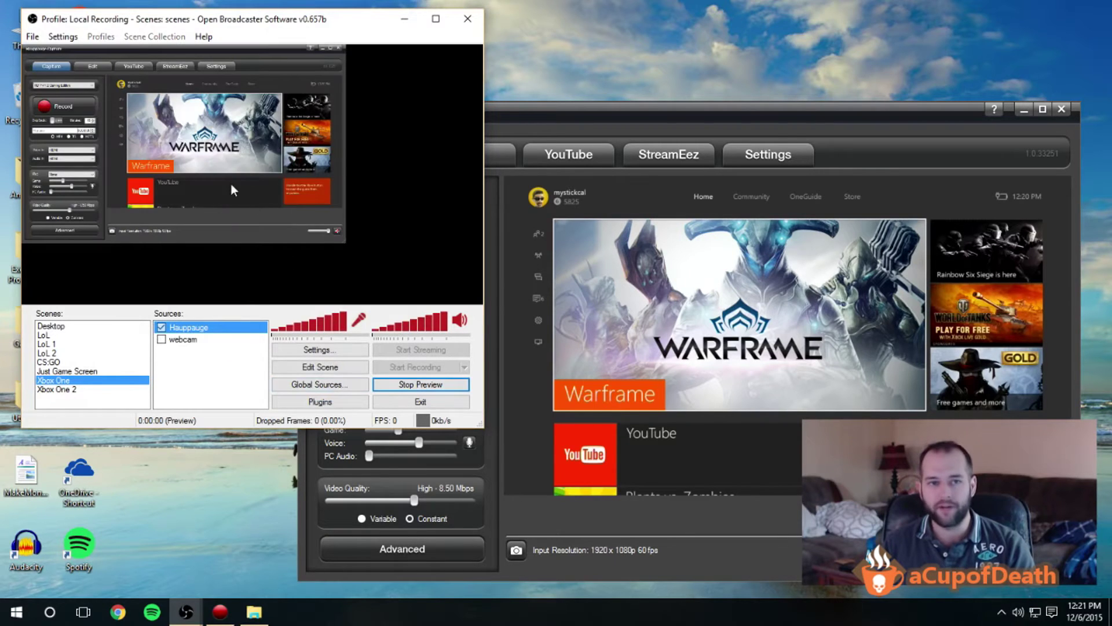
left_click(580, 116)
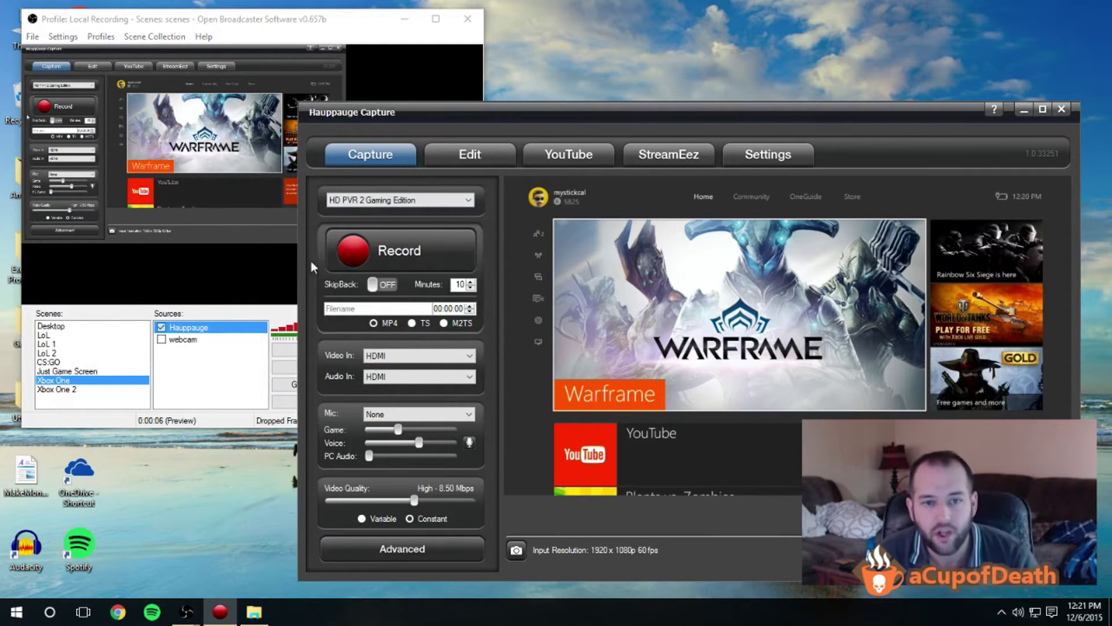
left_click(190, 278)
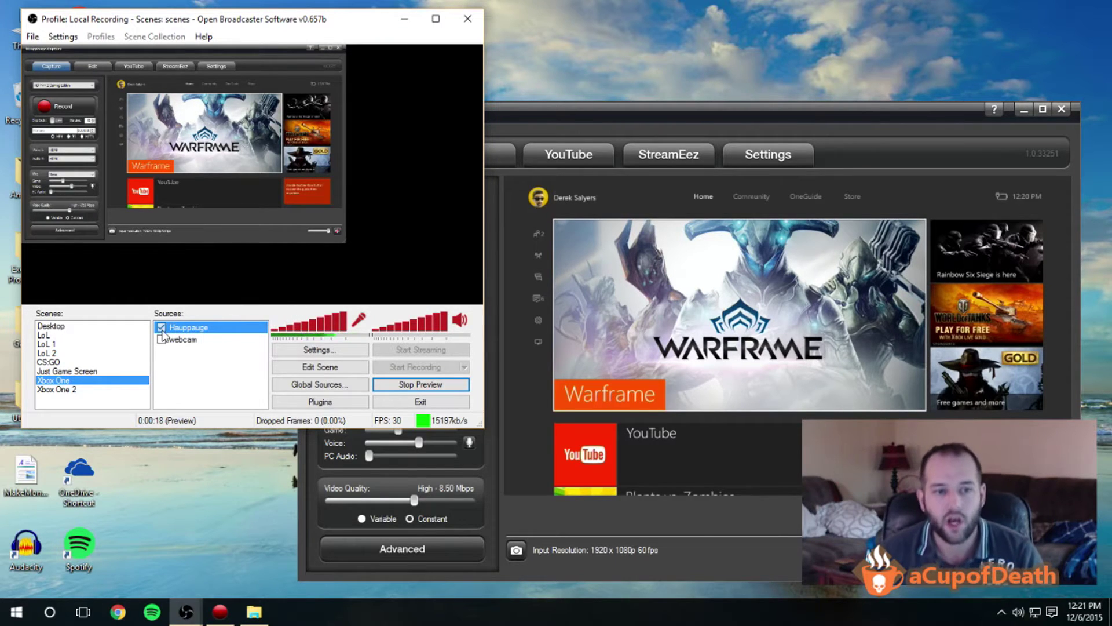
right_click(184, 329)
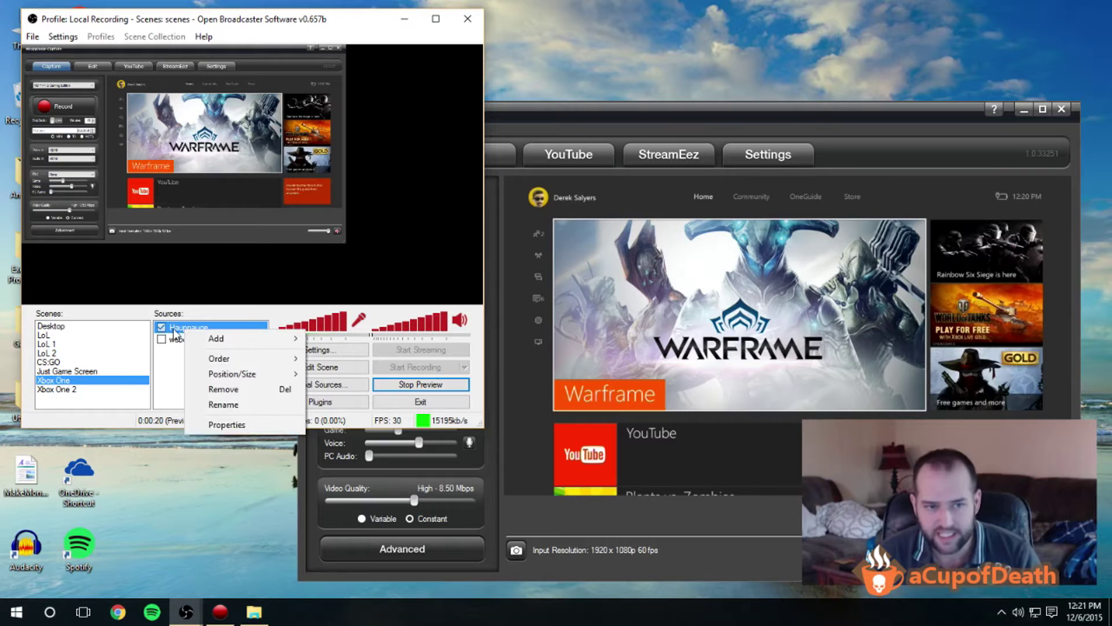
key("Escape")
left_click(161, 328)
right_click(175, 329)
key("Escape")
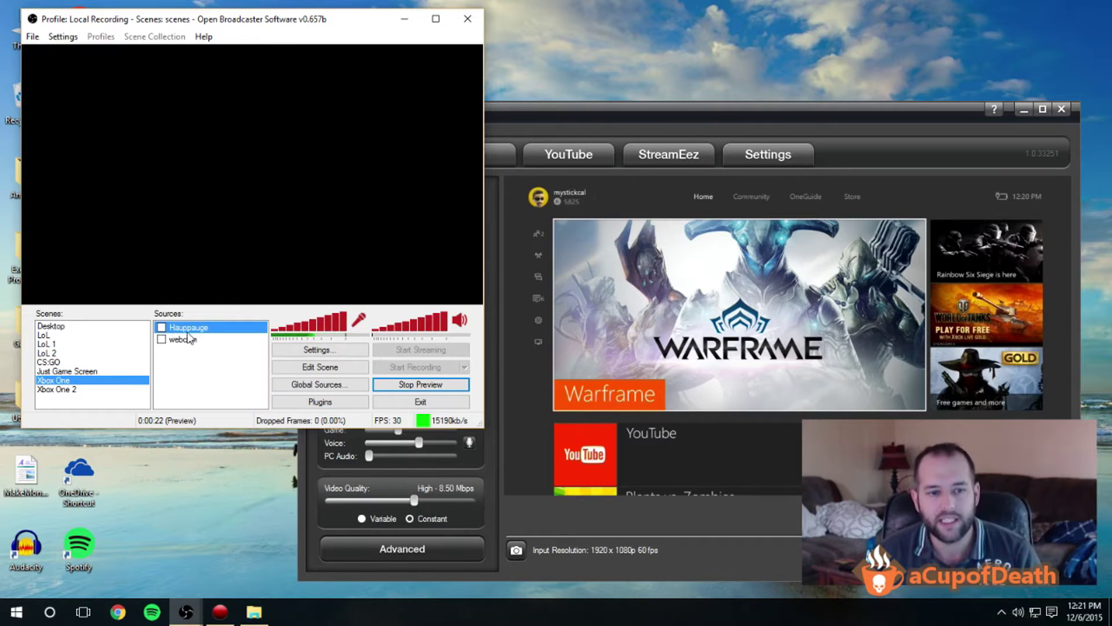
left_click(399, 385)
left_click(162, 328)
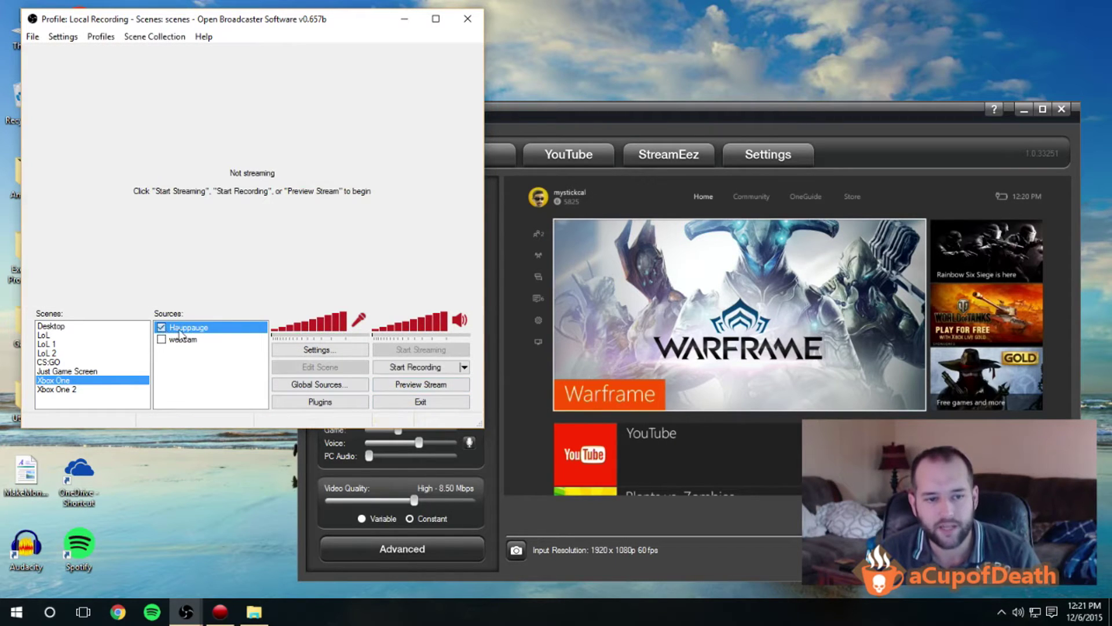
- Reopen the Hauppauge source's capture properties and enable Sub-Region
right_click(182, 330)
left_click(207, 427)
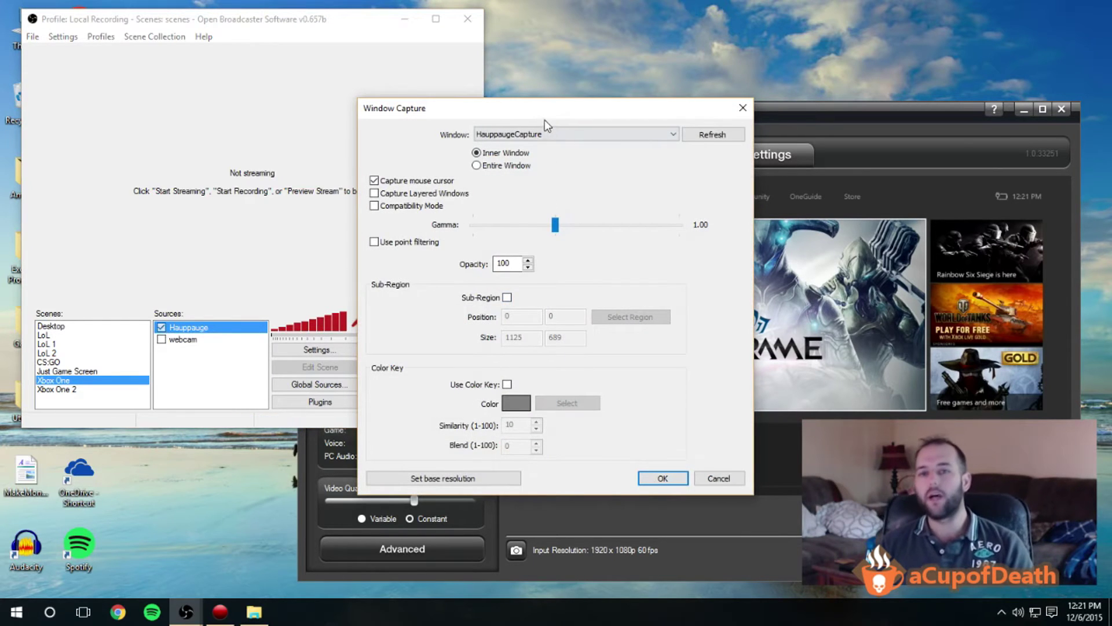
left_click_drag(530, 112, 206, 35)
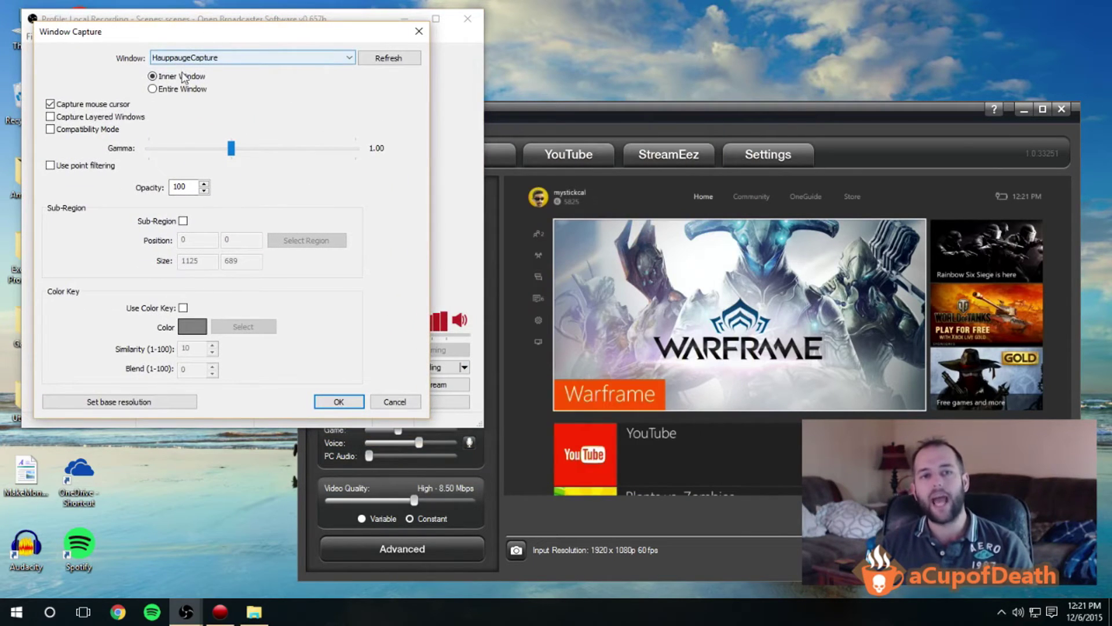
left_click(183, 221)
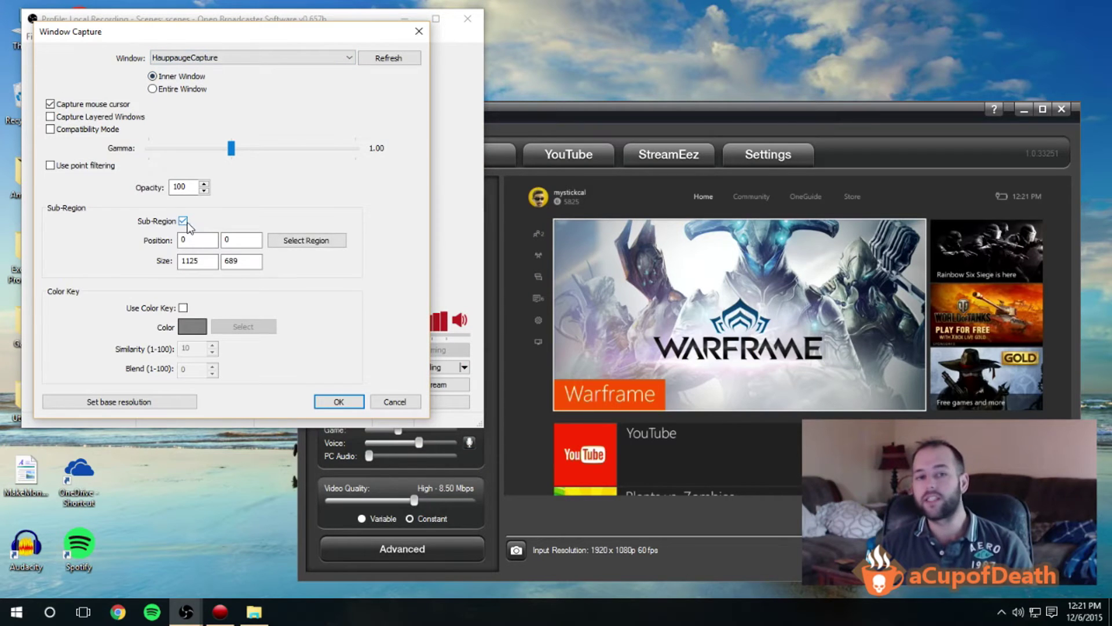
- Mark a sub-region around the gameplay image, then turn Sub-Region off and cancel
left_click(306, 240)
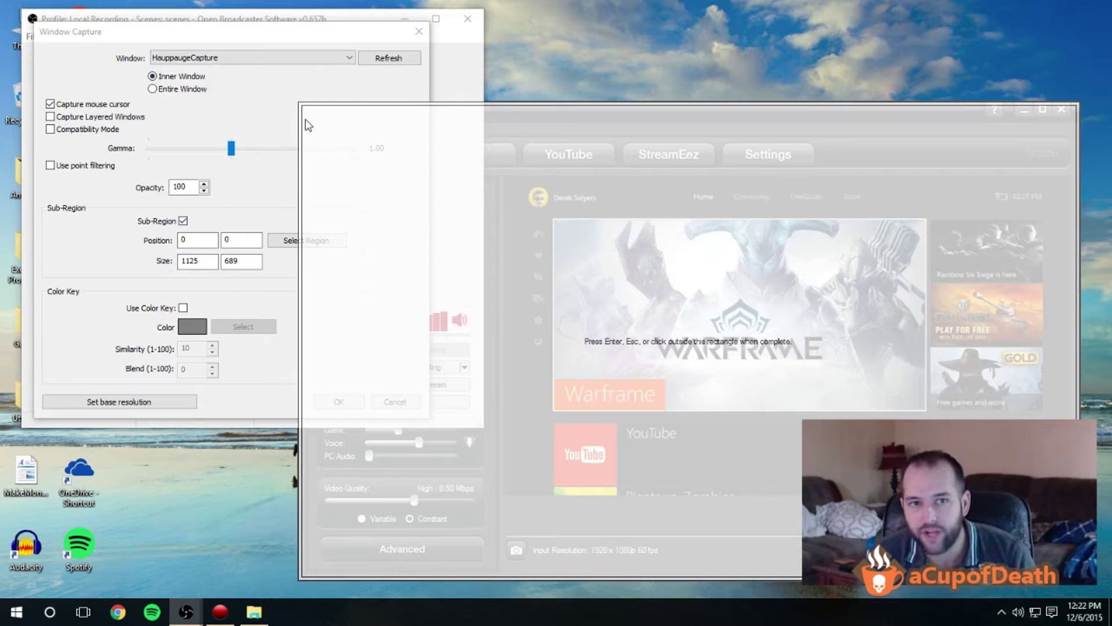
left_click_drag(302, 106, 506, 173)
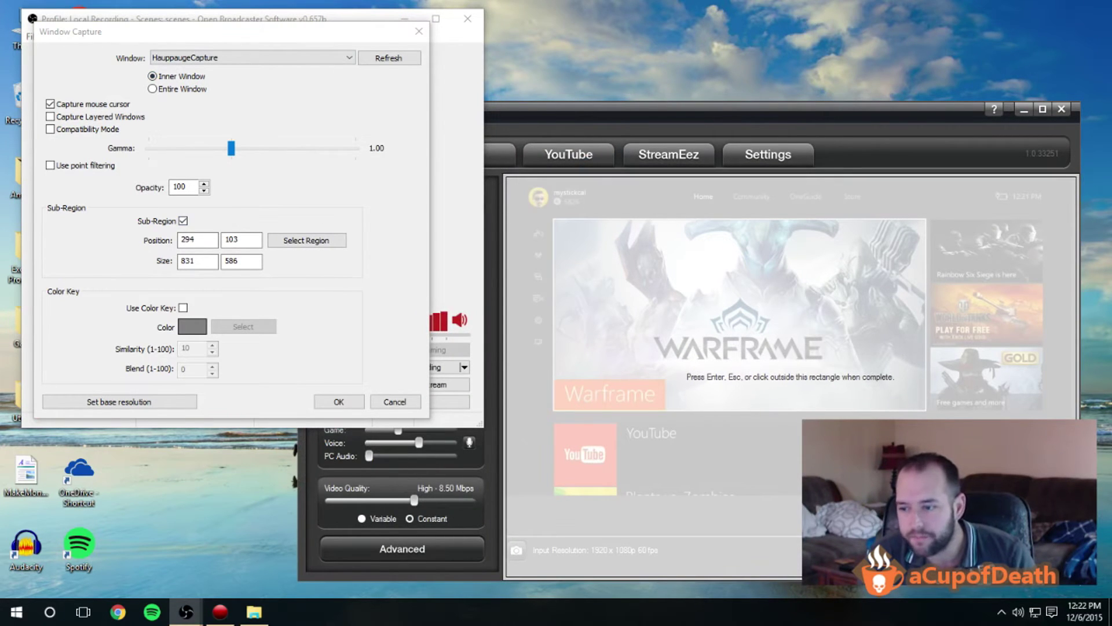
left_click_drag(654, 579, 655, 577)
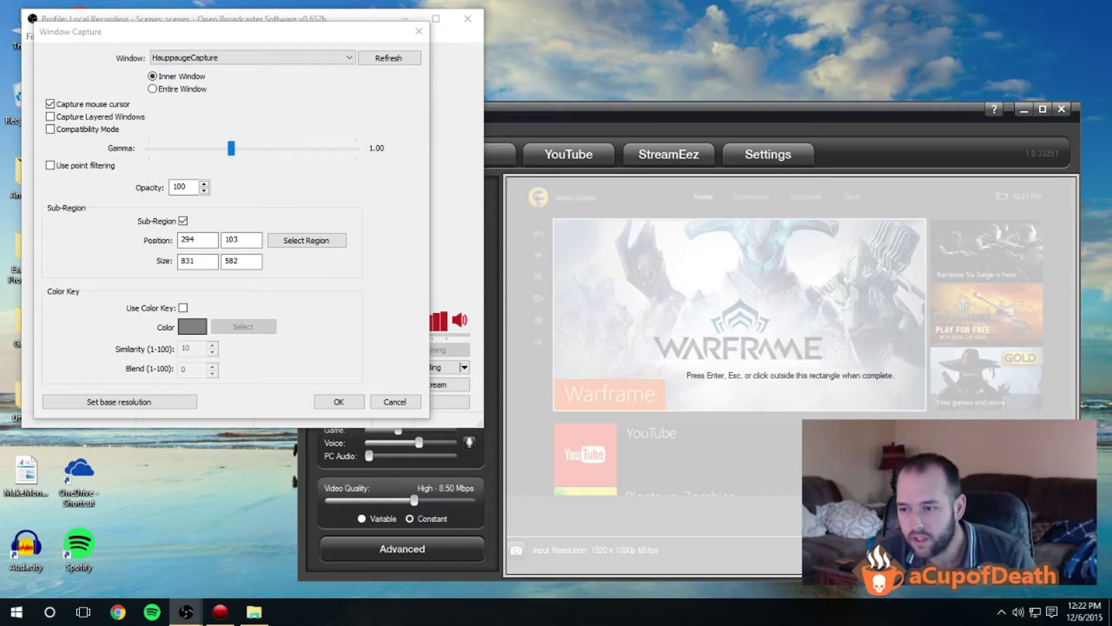
left_click_drag(1080, 578, 1067, 493)
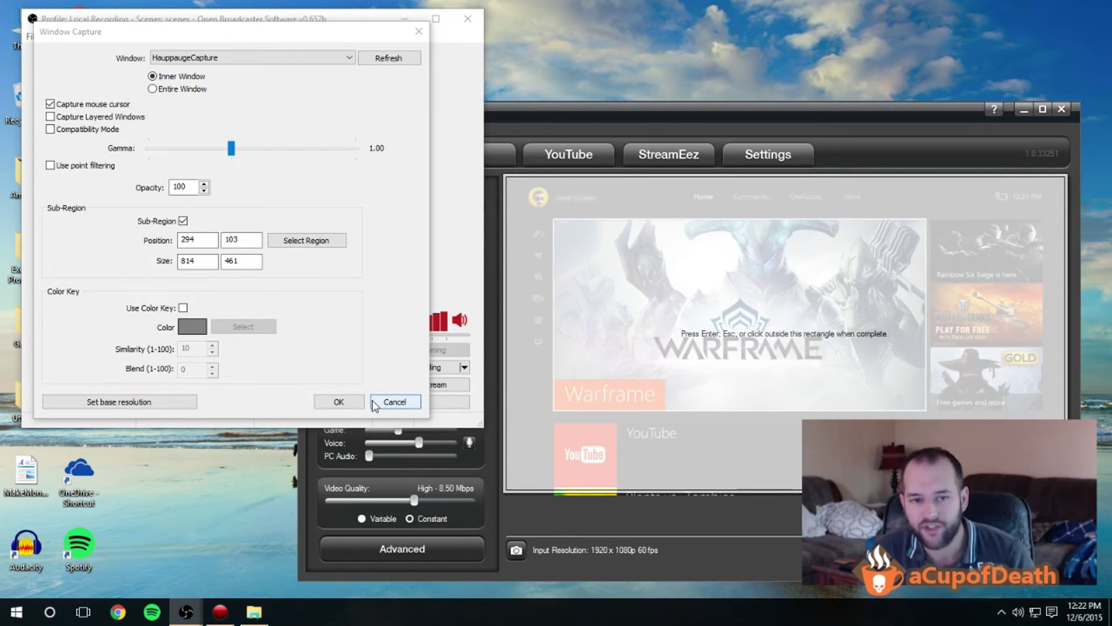
left_click(203, 233)
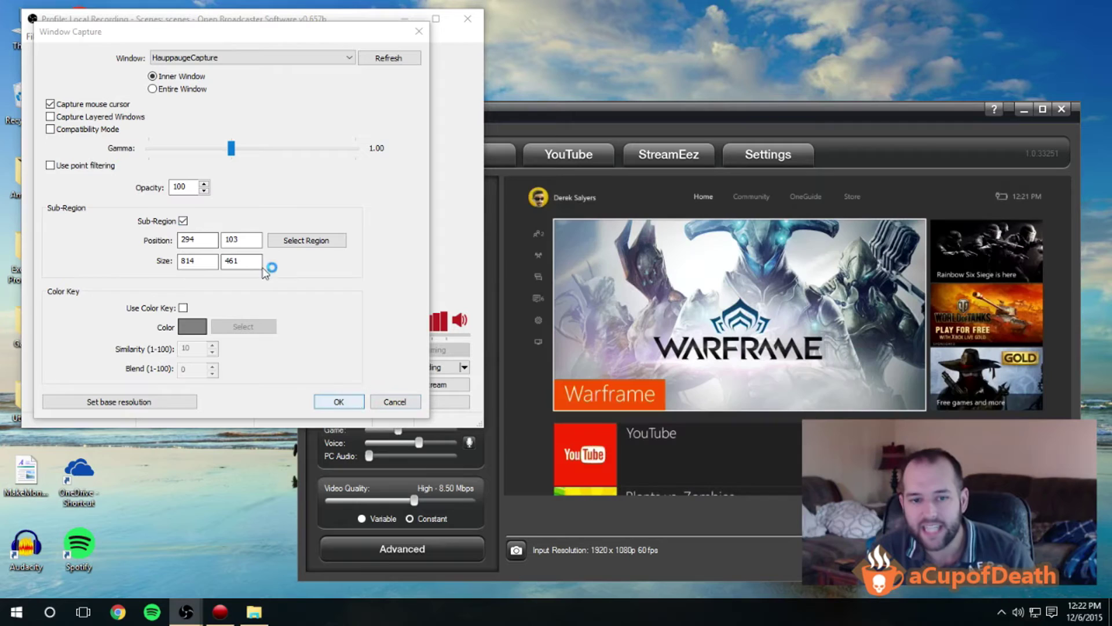
left_click(183, 221)
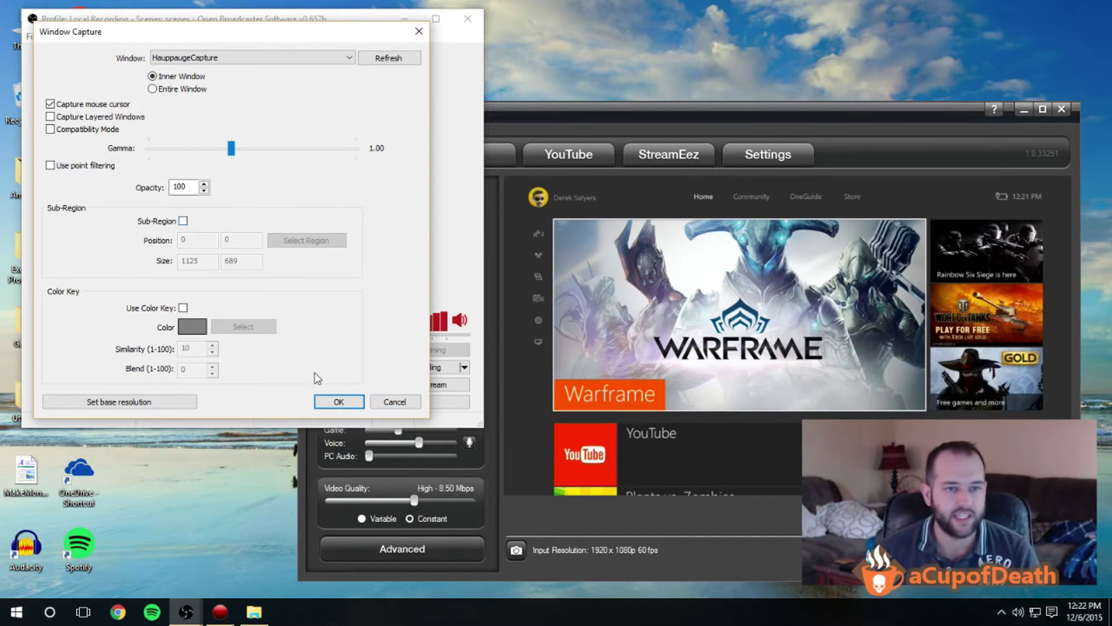
left_click(395, 402)
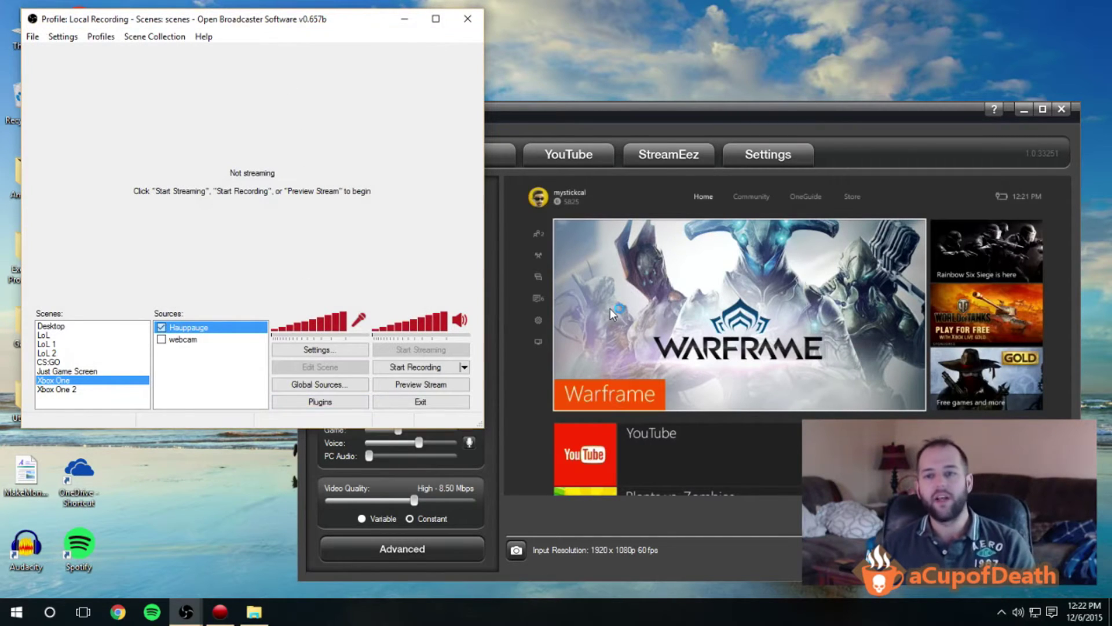
- Accept the Hauppauge source's whole-window capture with OK, then raise Hauppauge Capture
right_click(191, 329)
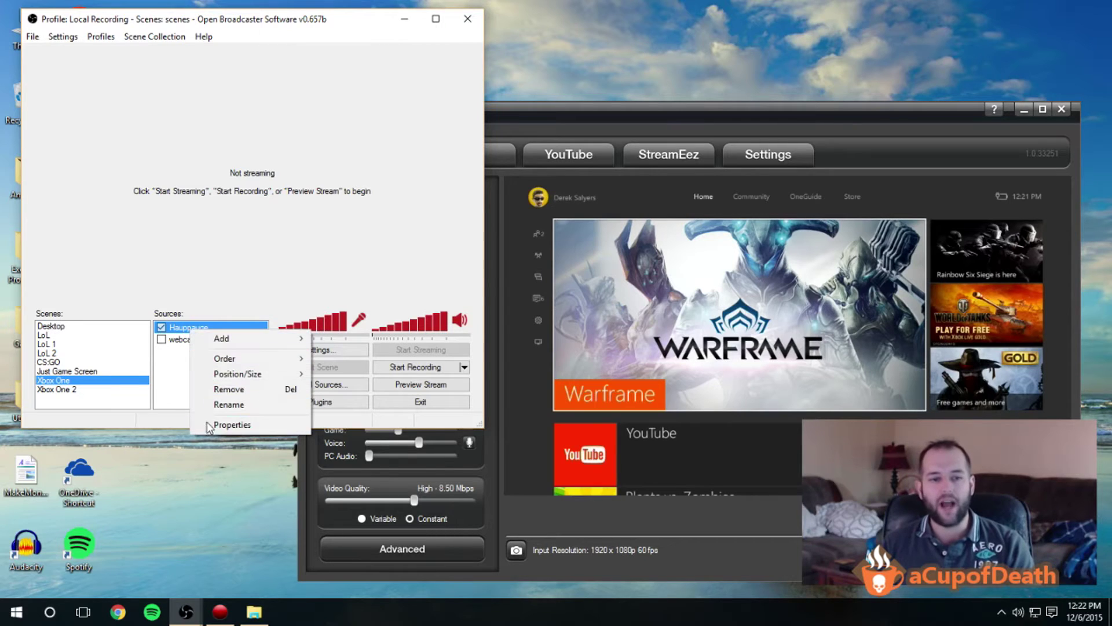
left_click(231, 425)
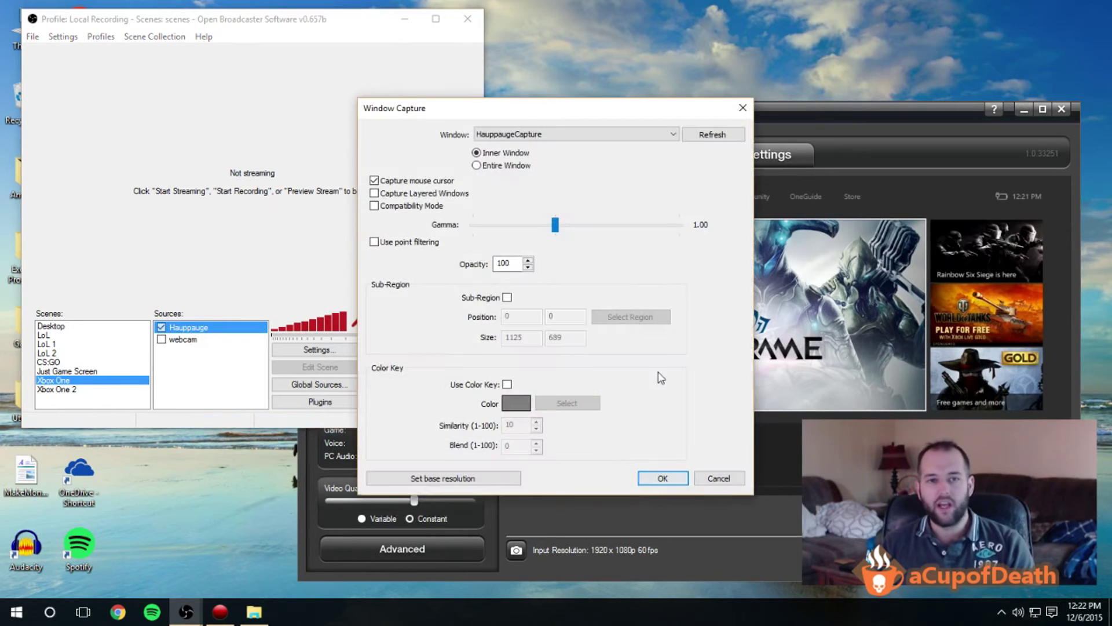
left_click(651, 480)
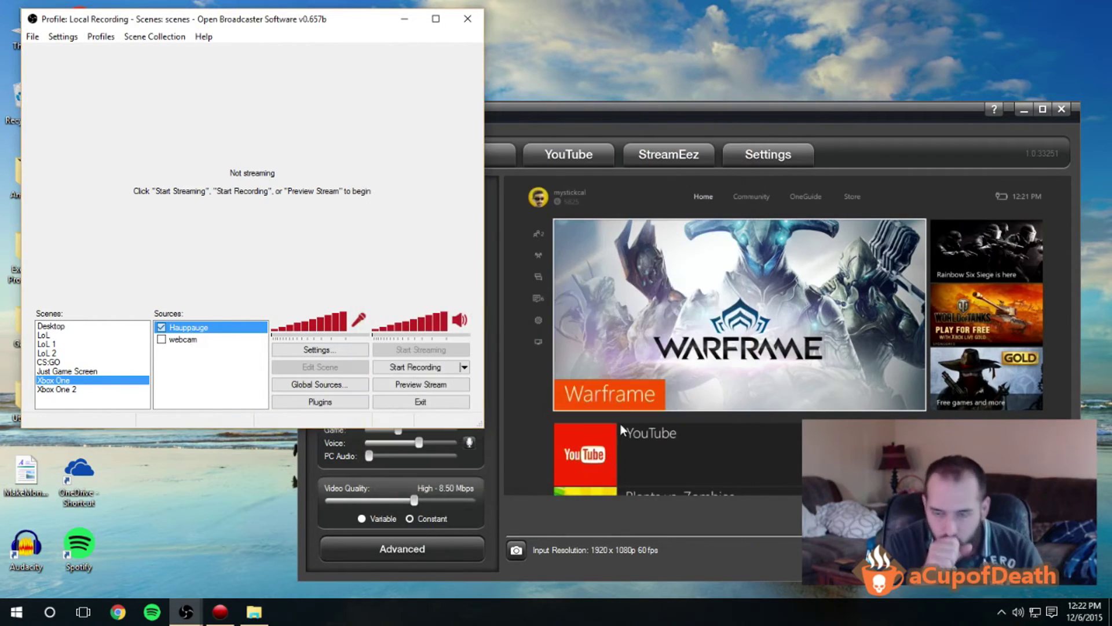
left_click(656, 373)
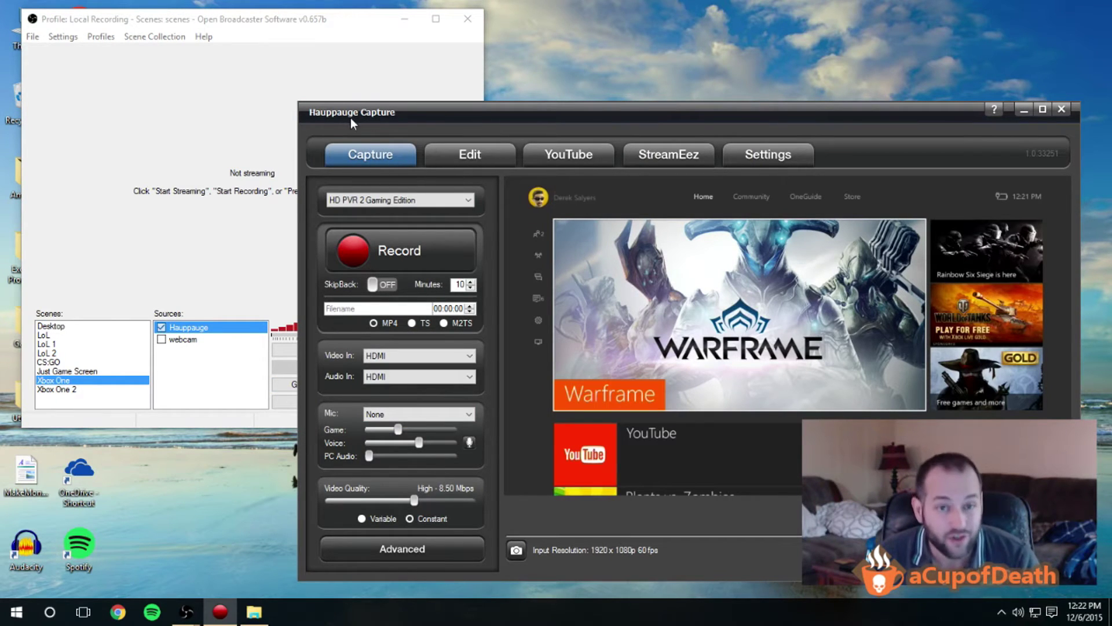
- Put the Xbox feed fullscreen in Hauppauge Capture and Alt+Tab back to OBS
double_click(728, 305)
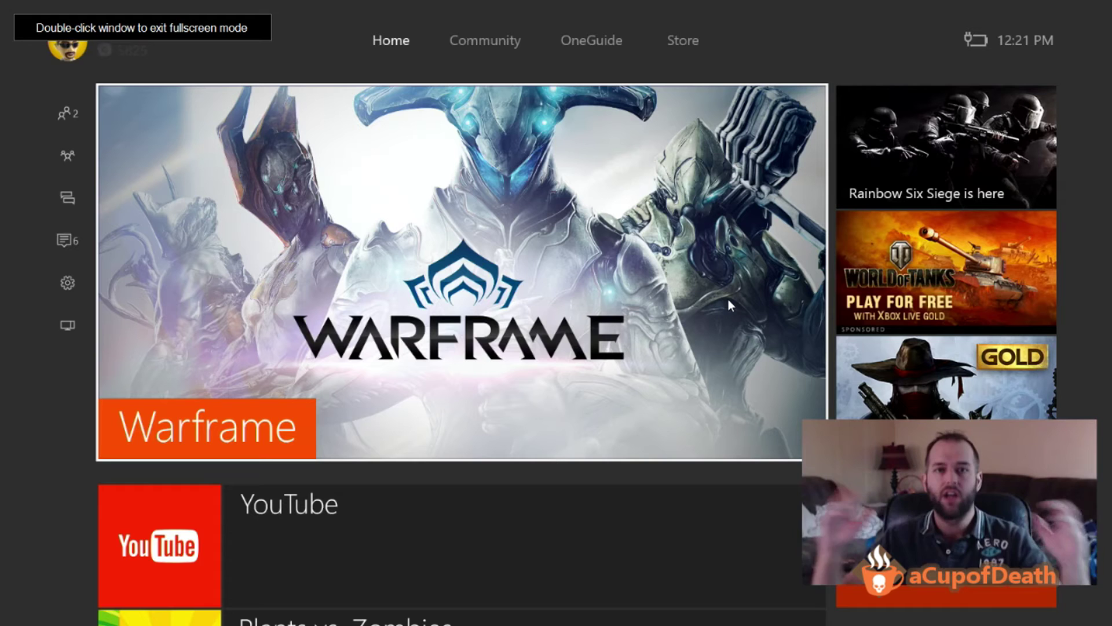
double_click(534, 286)
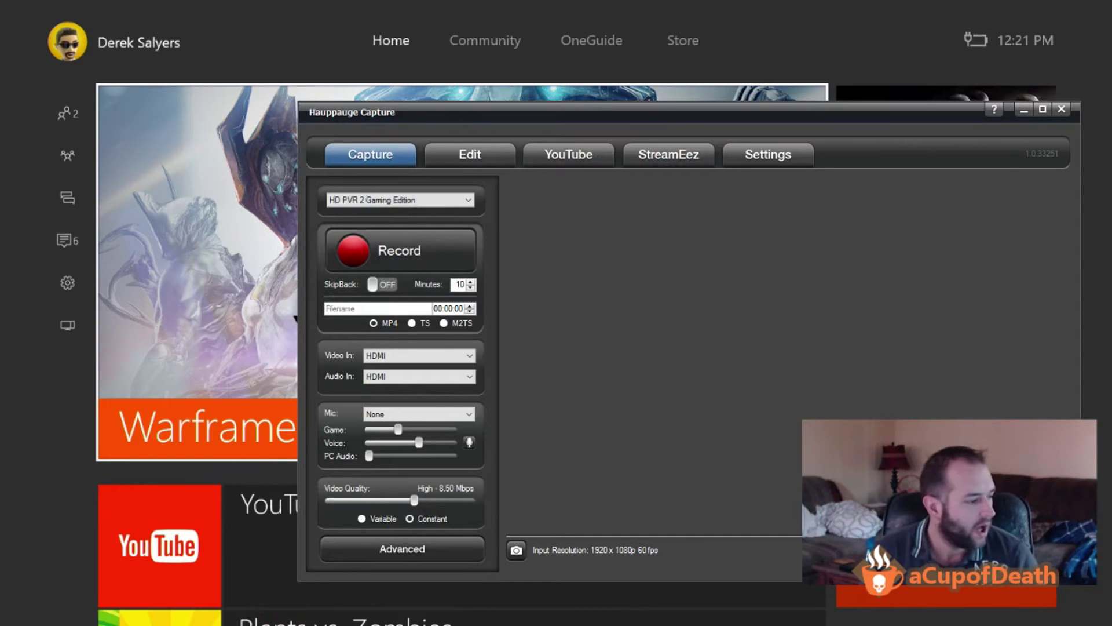
key("alt+Tab")
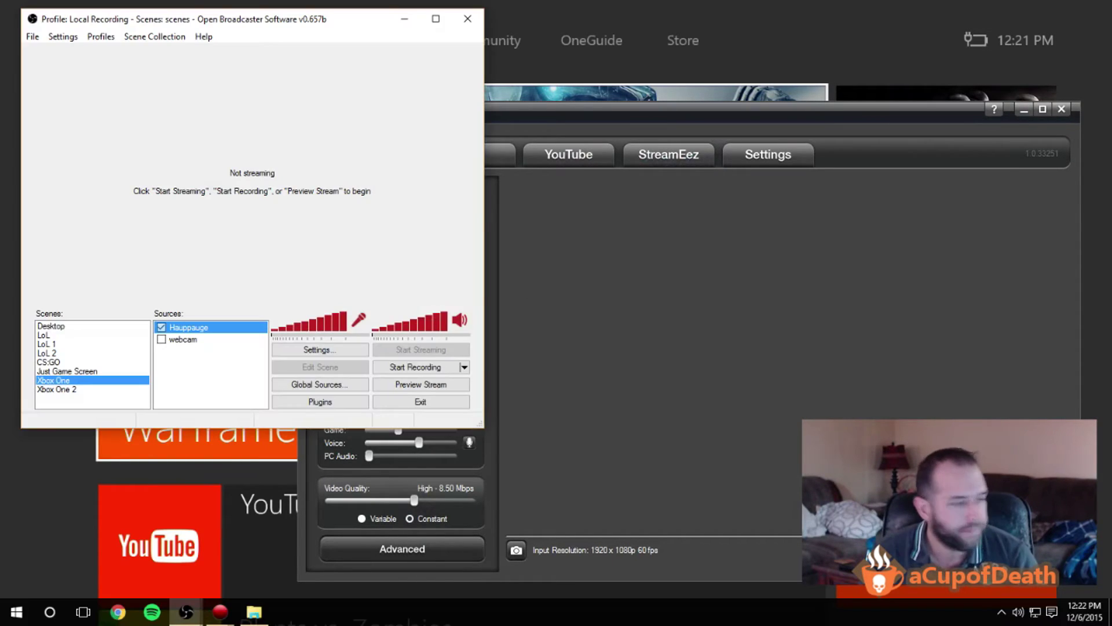
left_click(662, 81)
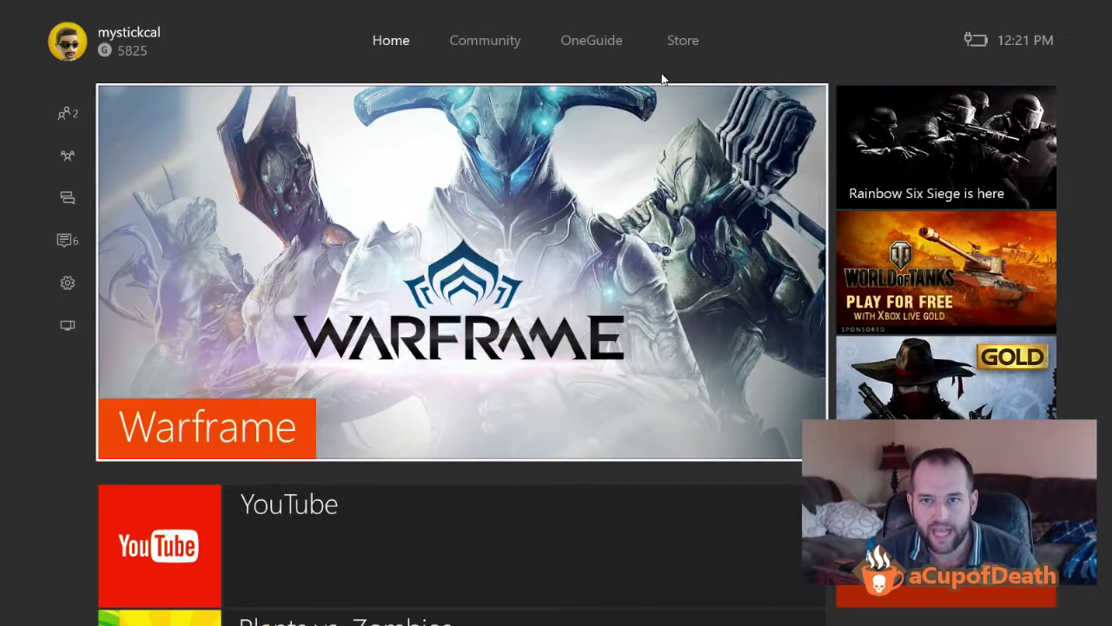
key("alt+Tab")
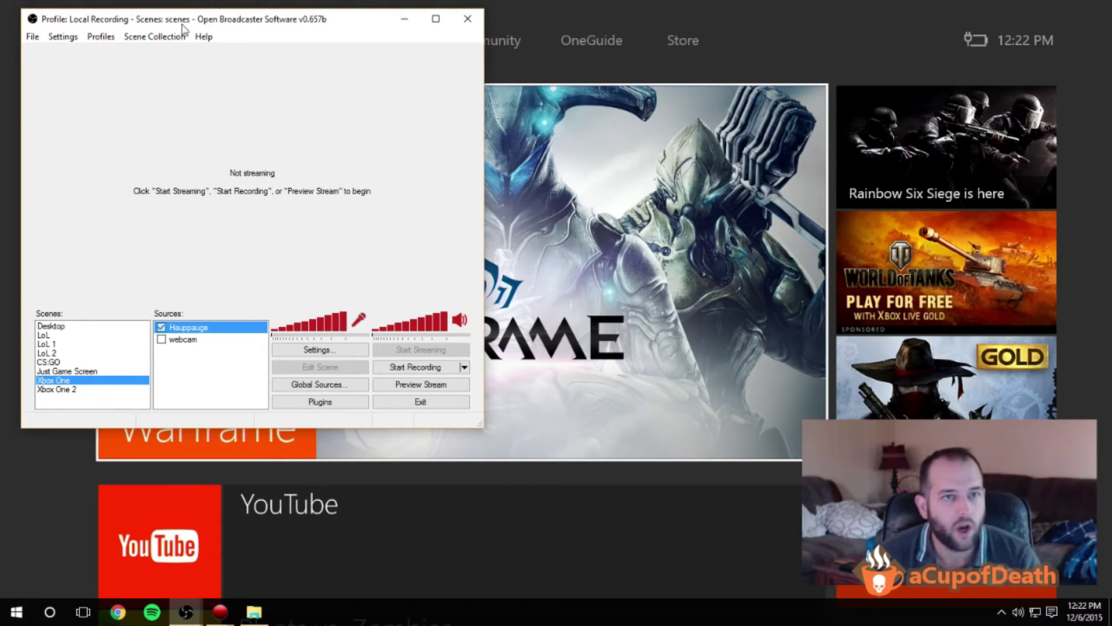
- Confirm the Hauppauge source properties unchanged and start Preview Stream for the Xbox One scene
right_click(181, 330)
left_click(220, 422)
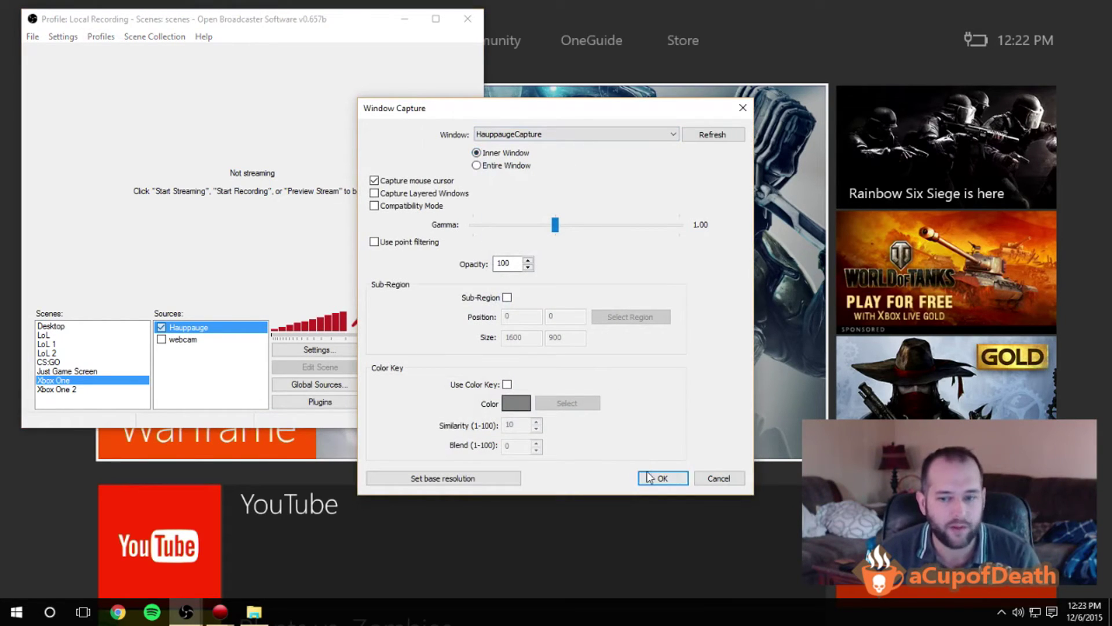
left_click(659, 478)
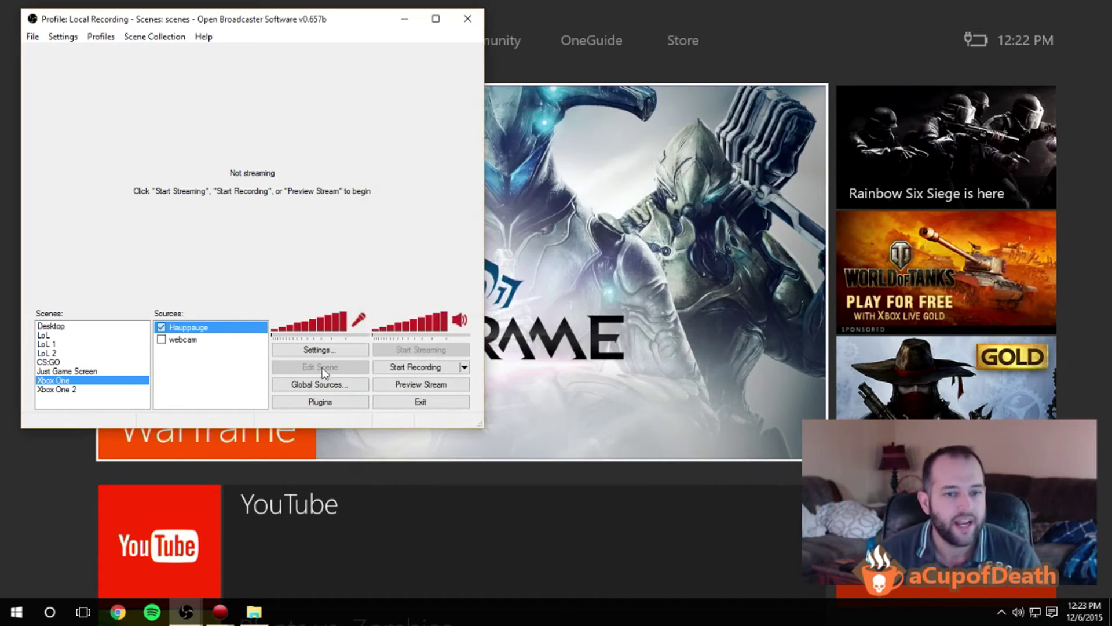
left_click(398, 385)
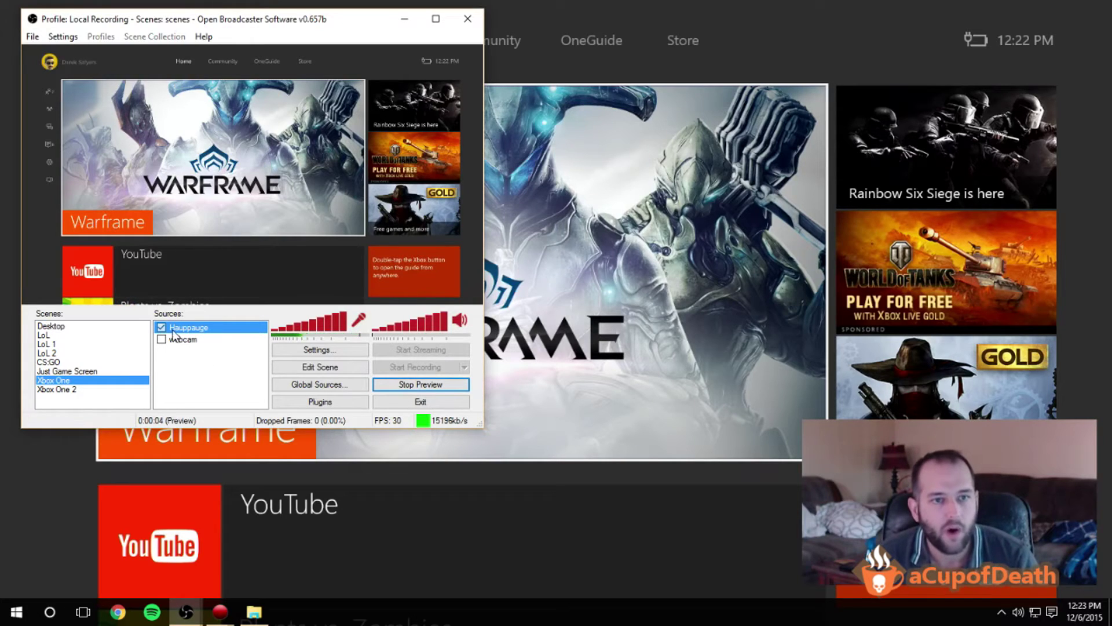
- Take Hauppauge Capture out of fullscreen, return to OBS, and toggle the Hauppauge source off and on
left_click(666, 301)
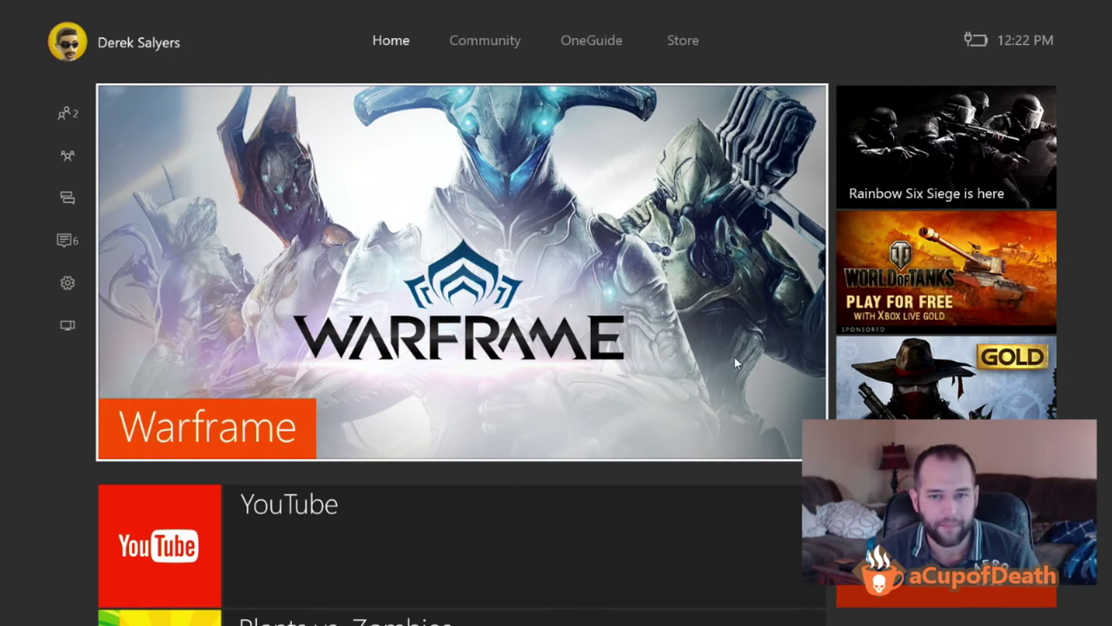
double_click(621, 324)
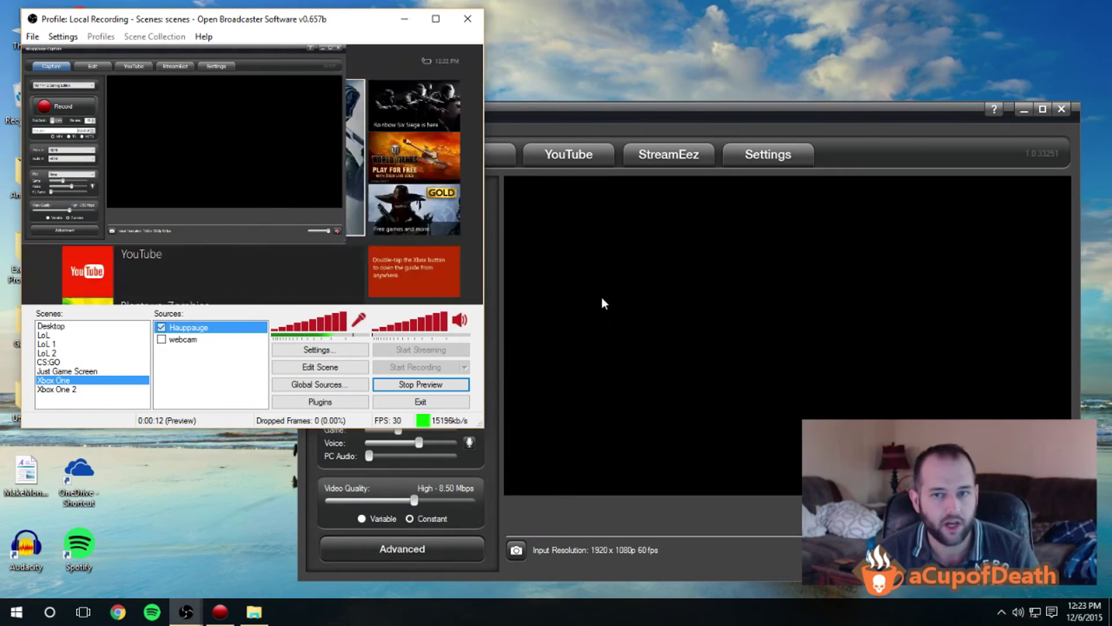
left_click(638, 116)
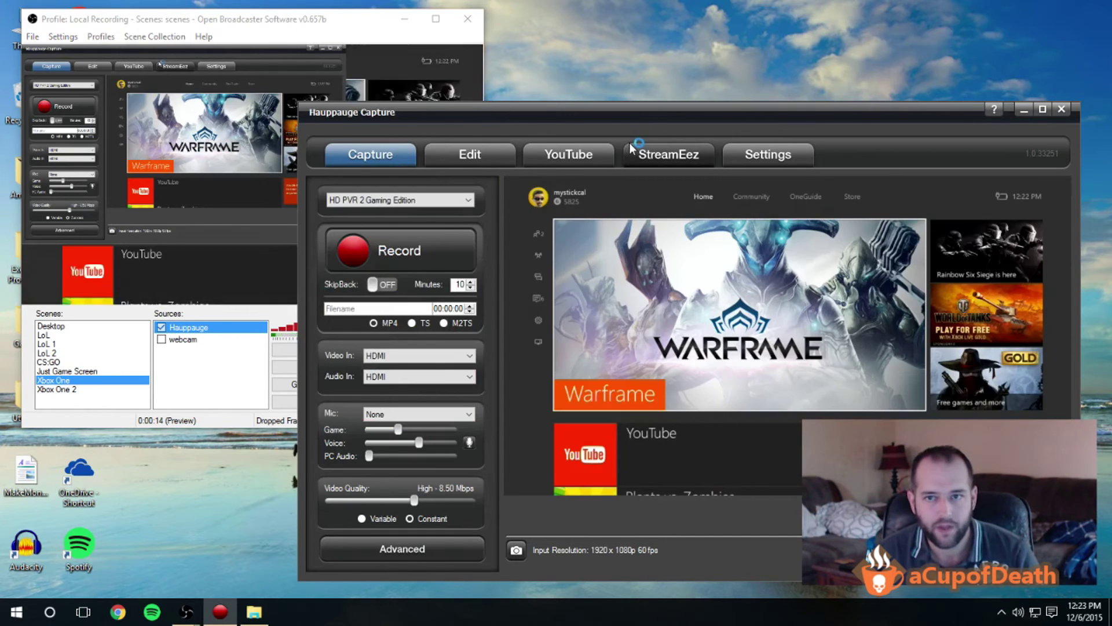
left_click(364, 61)
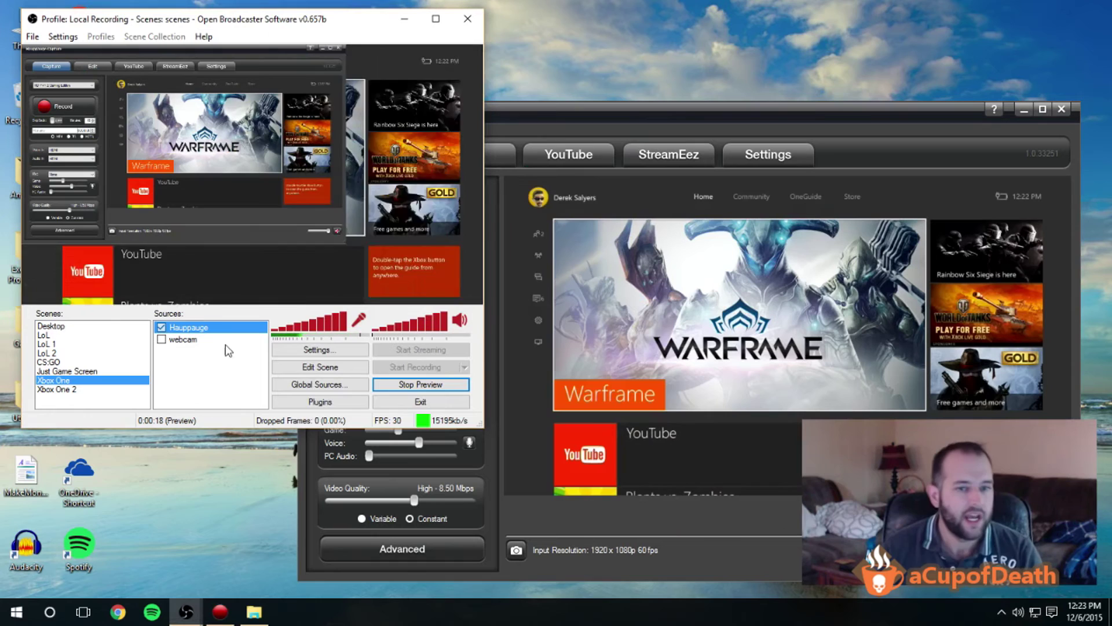
left_click(161, 328)
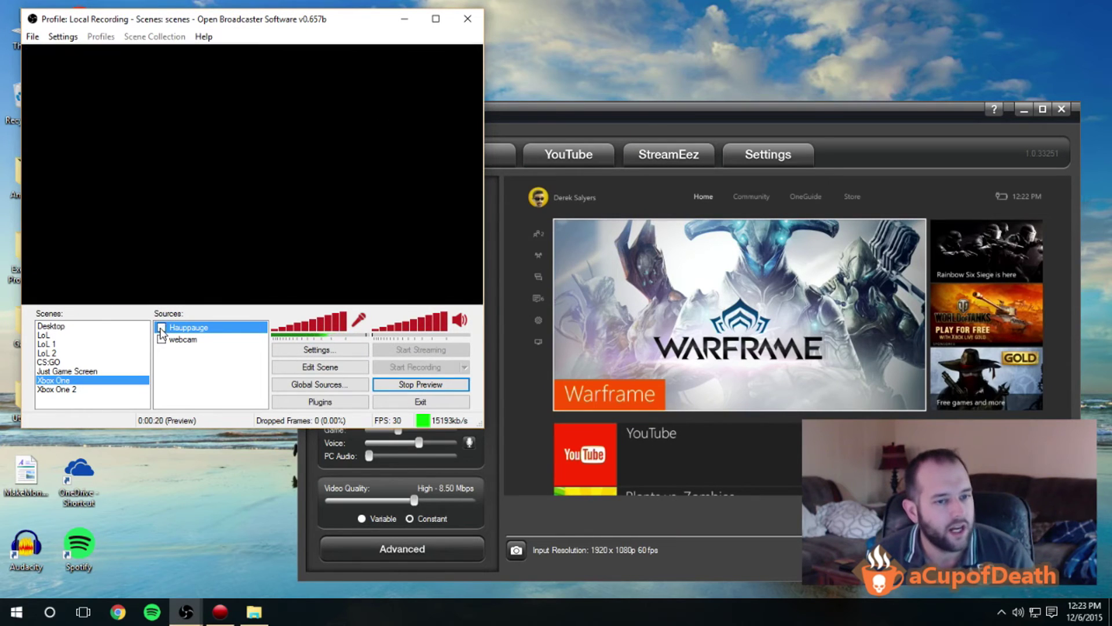
left_click(161, 328)
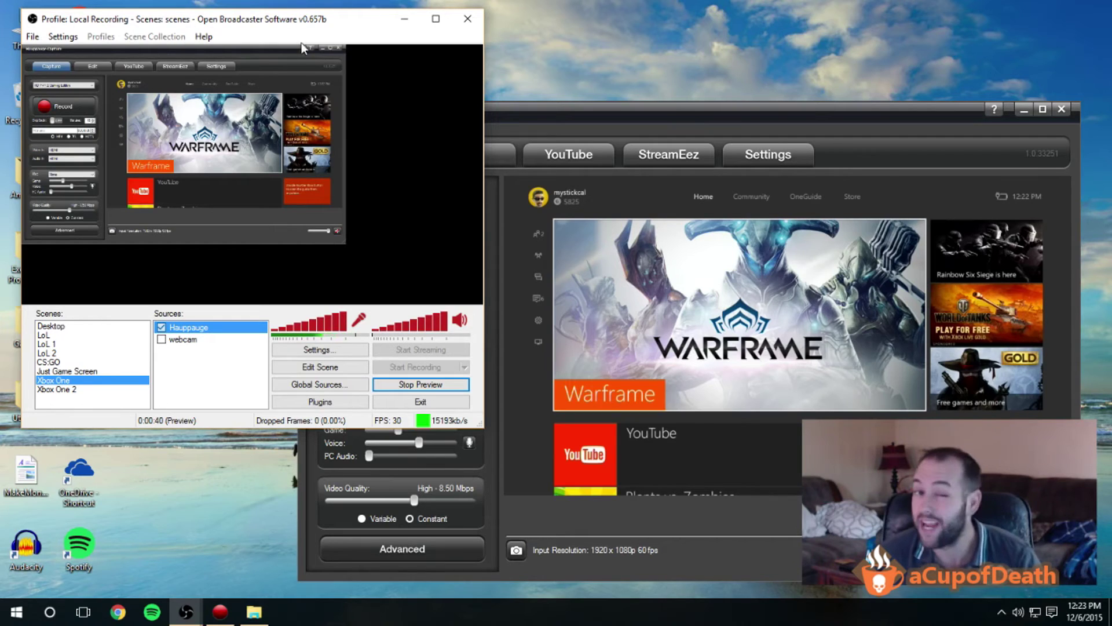
mouse_move(302, 26)
left_mouse_down()
mouse_move(285, 77)
mouse_move(347, 22)
mouse_move(272, 54)
mouse_move(6, 37)
mouse_move(472, 73)
mouse_move(3, 69)
mouse_move(318, 102)
mouse_move(360, 31)
mouse_move(288, 32)
left_mouse_up()
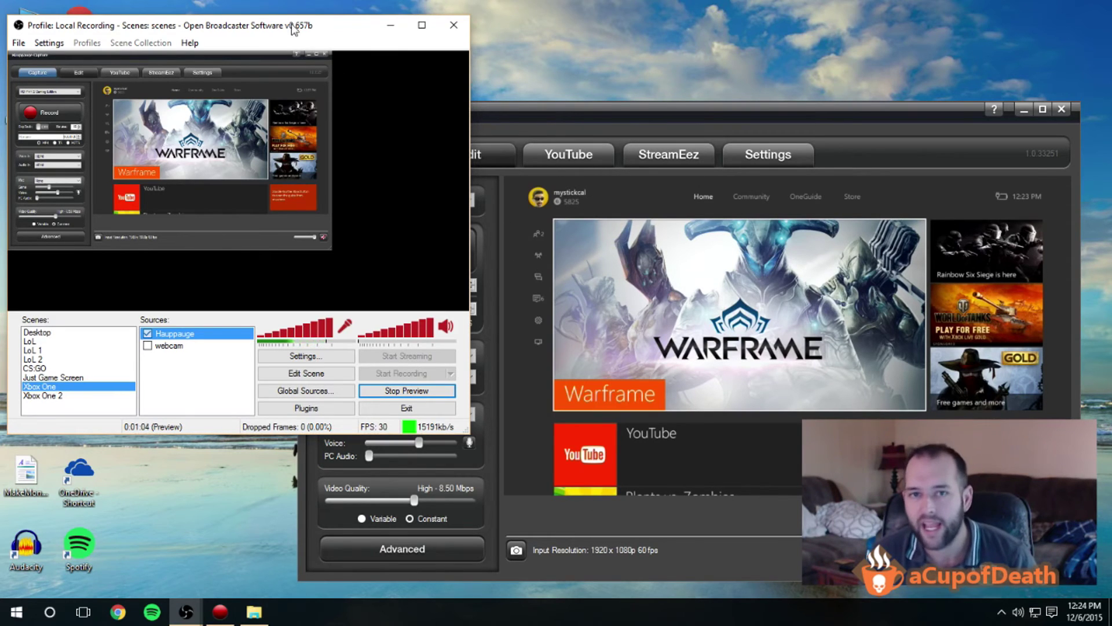
mouse_move(284, 31)
left_mouse_down()
mouse_move(312, 33)
mouse_move(296, 29)
left_mouse_up()
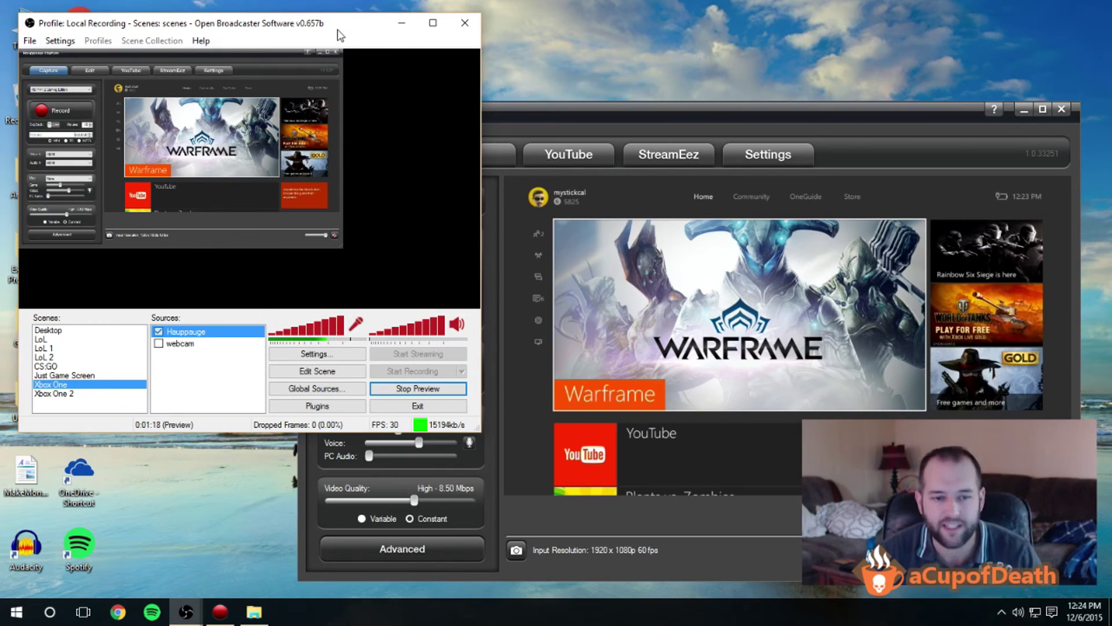
- Dismiss the Sources context menu and stop the Xbox One scene preview
right_click(179, 365)
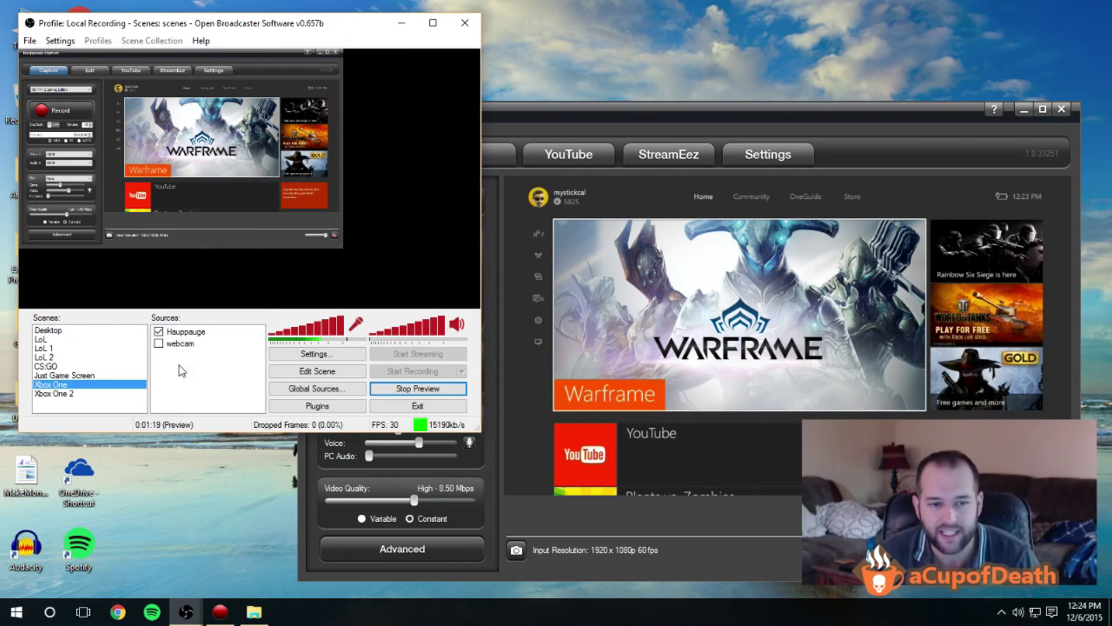
left_click(201, 400)
left_click(418, 388)
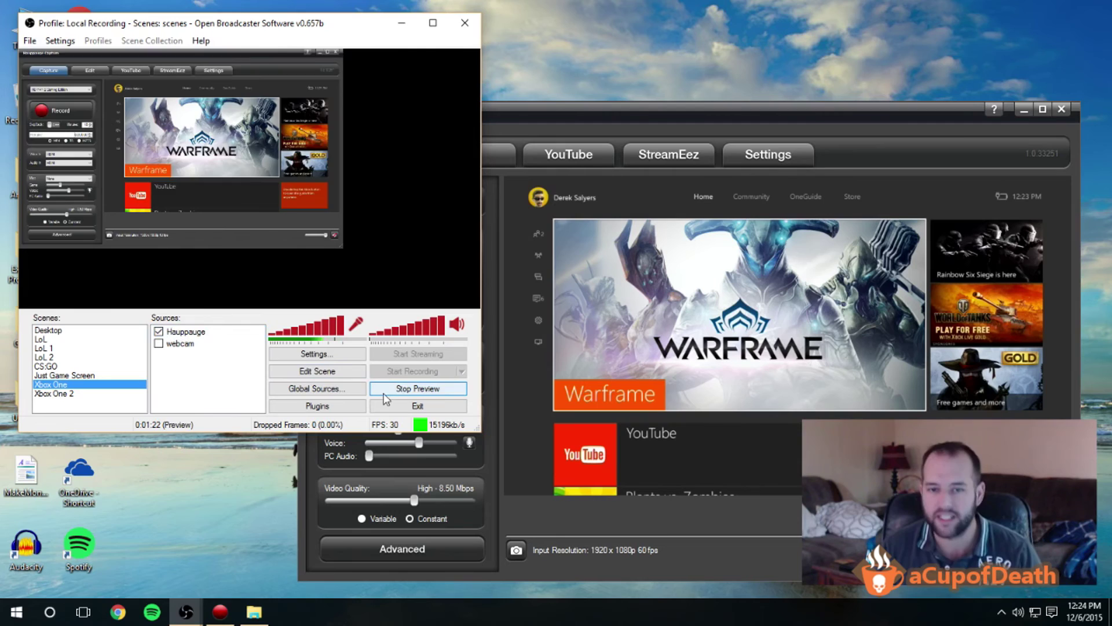
left_click(161, 578)
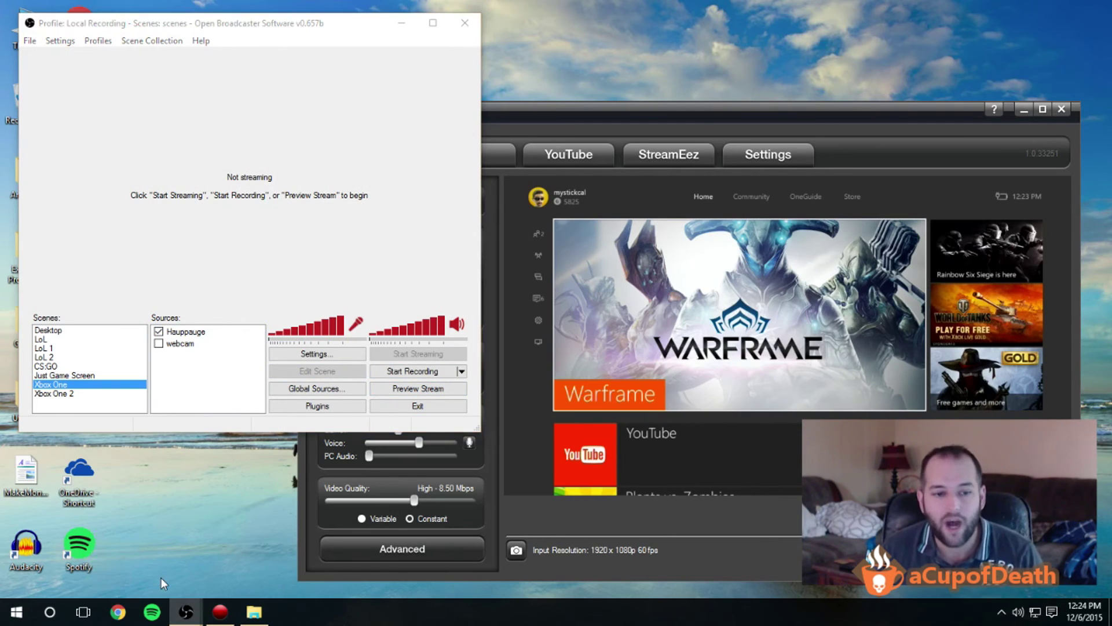